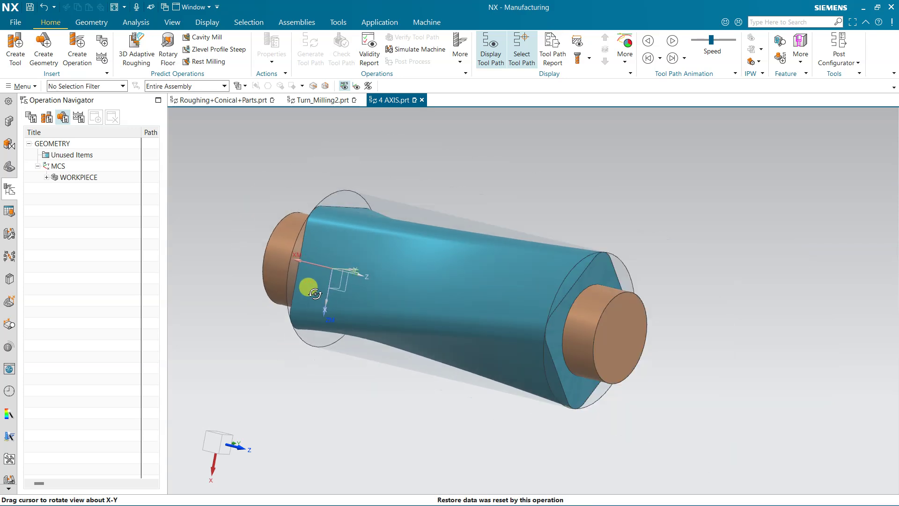
Create the mill_rotary workpiece group WORKPIECE_1 and assign the finished part body.
left_click(41, 49)
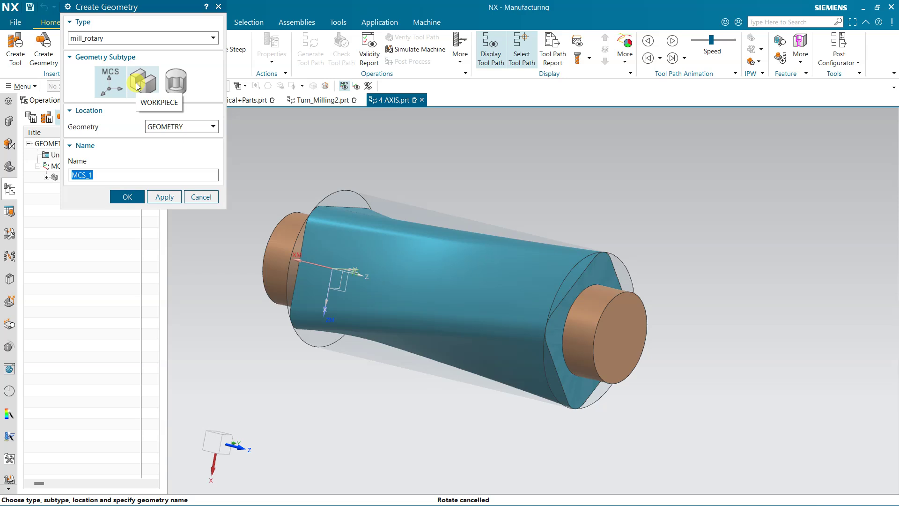
left_click(138, 84)
left_click(128, 197)
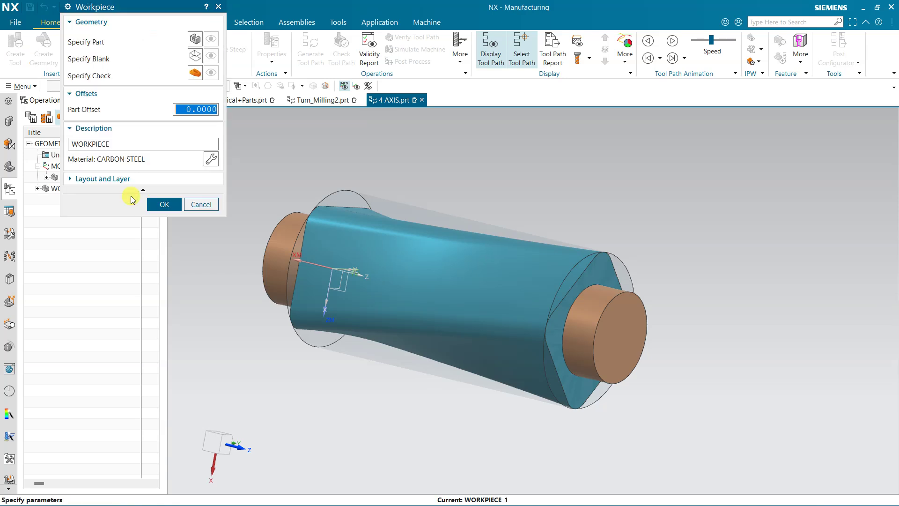
left_click(193, 41)
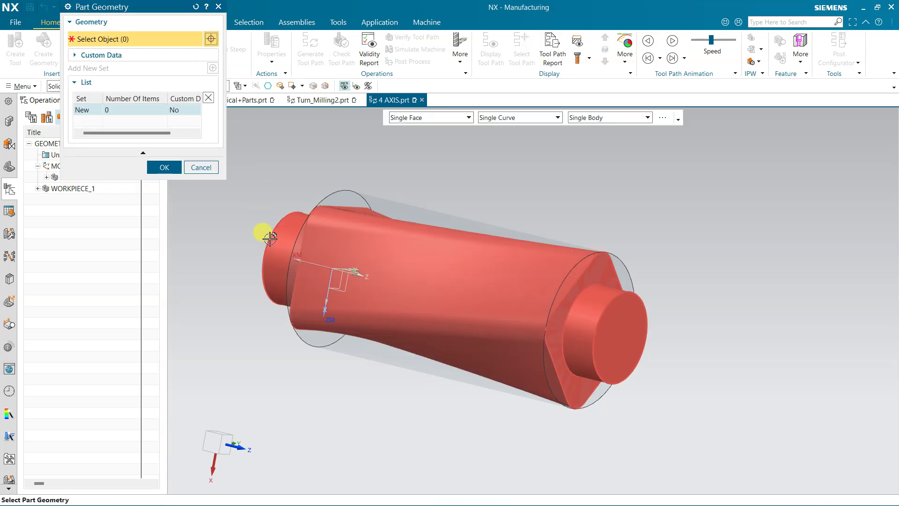
left_click(263, 232)
left_click(165, 182)
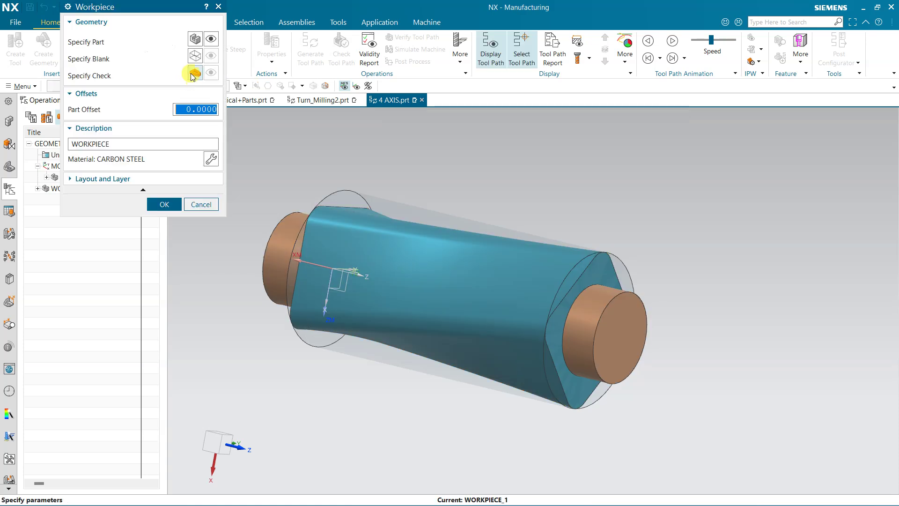
Assign the surrounding stock body as the blank, then show the machine tool list.
middle_click(352, 202)
left_click(349, 199)
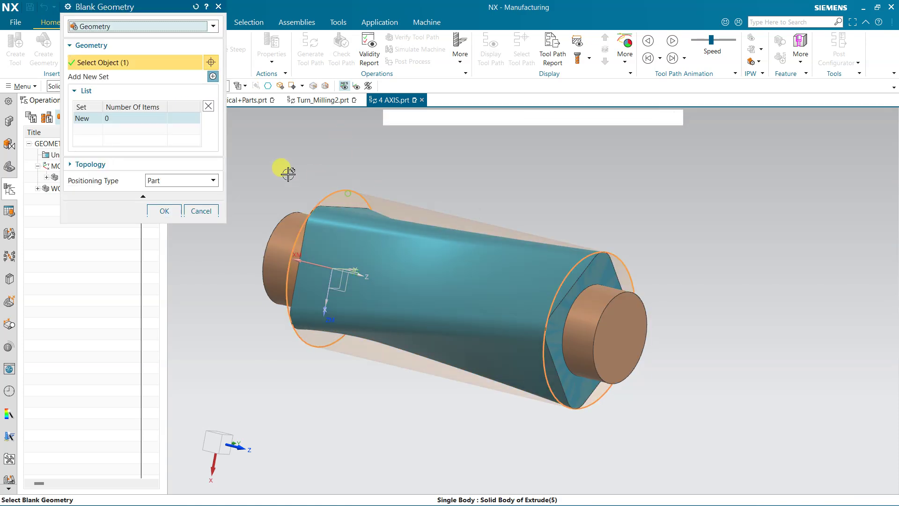
left_click(167, 225)
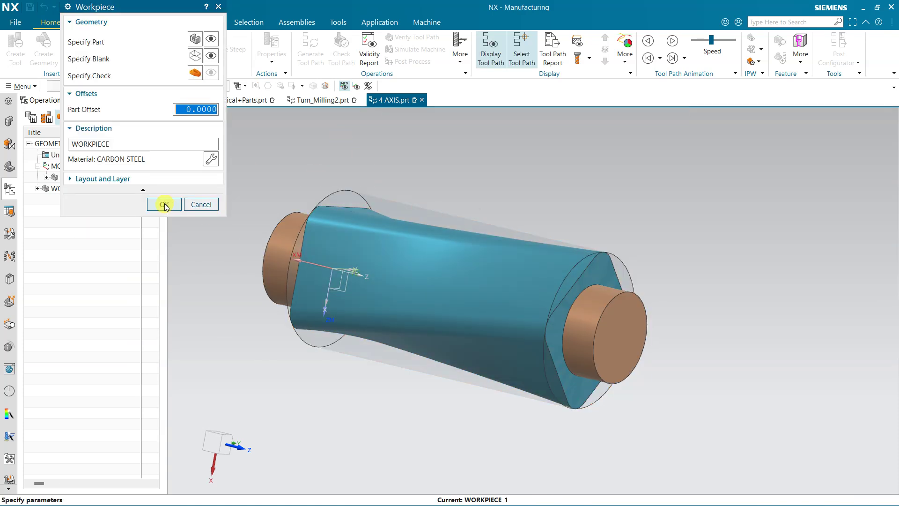
left_click(174, 203)
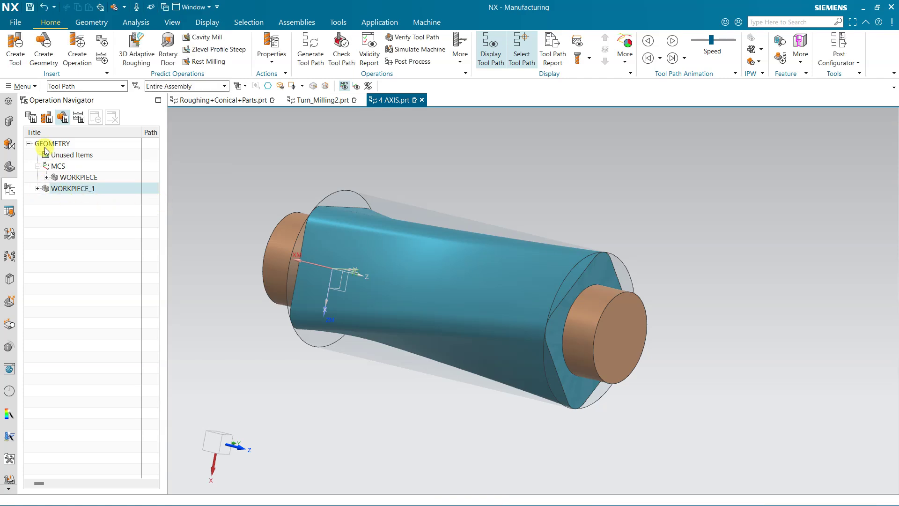
left_click(47, 117)
Create a Turn Milling operation with tool MILL, geometry WORKPIECE_1 and method MILL_ROUGH.
left_click(56, 178)
middle_click_drag(344, 332, 243, 251)
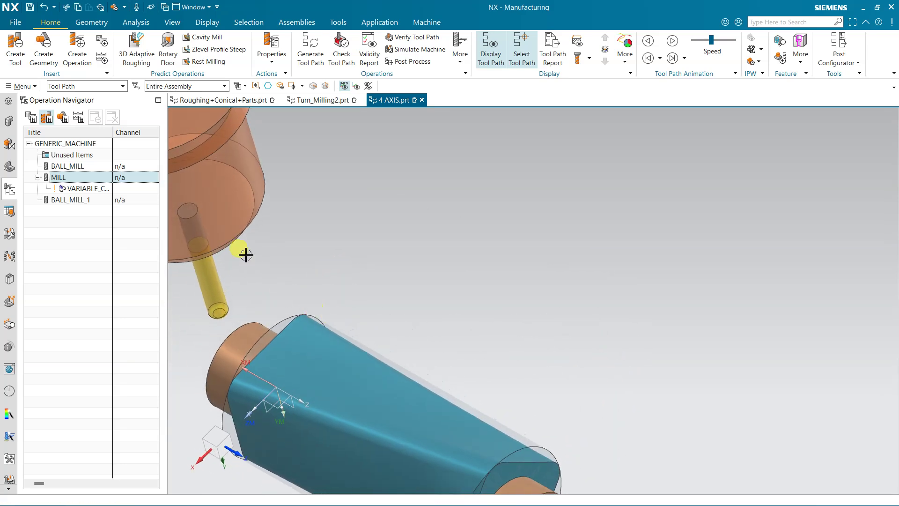
left_click(83, 47)
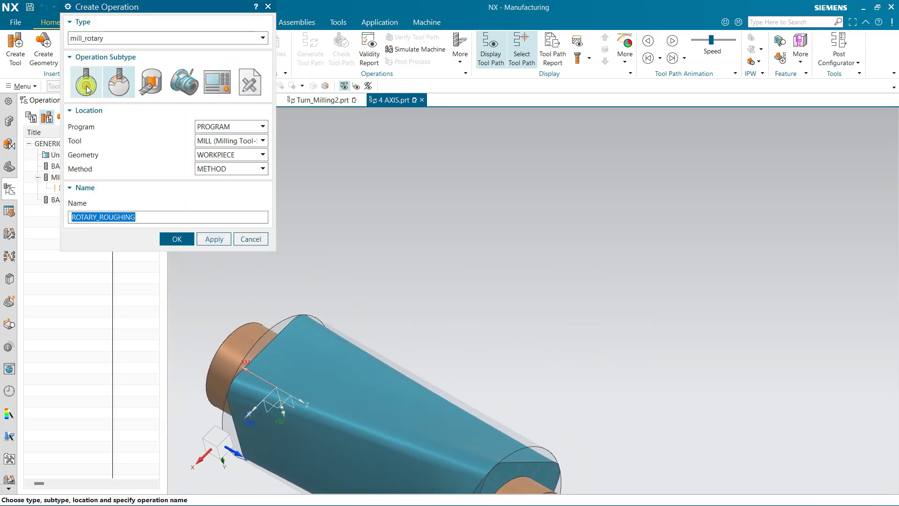
mouse_move(86, 87)
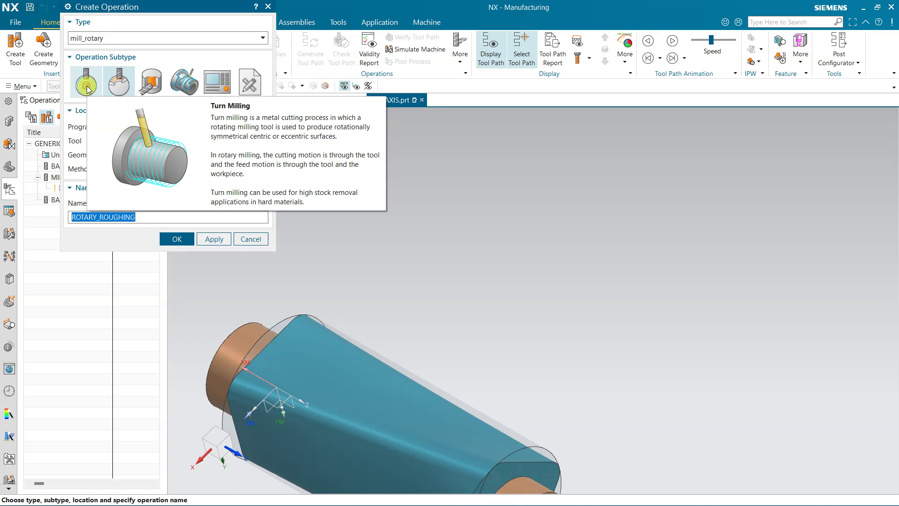
left_click(86, 87)
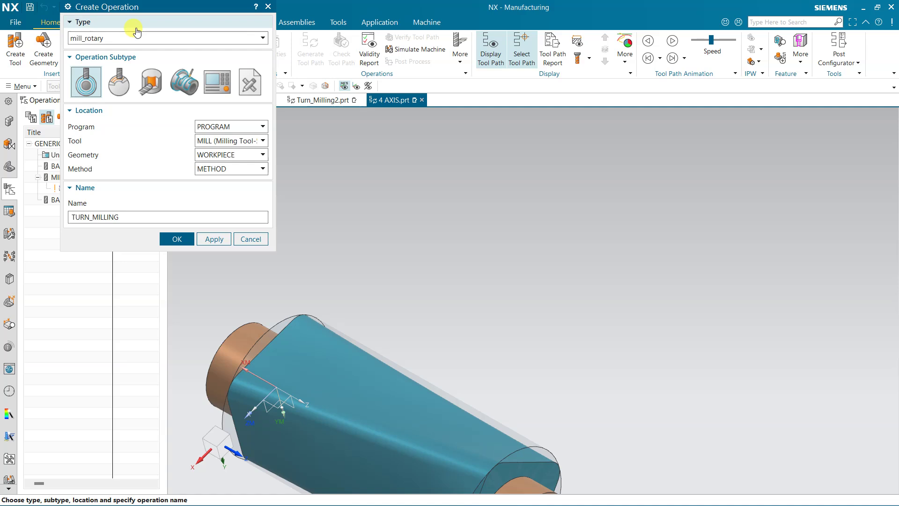
left_click_drag(159, 7, 196, 18)
left_click(62, 123)
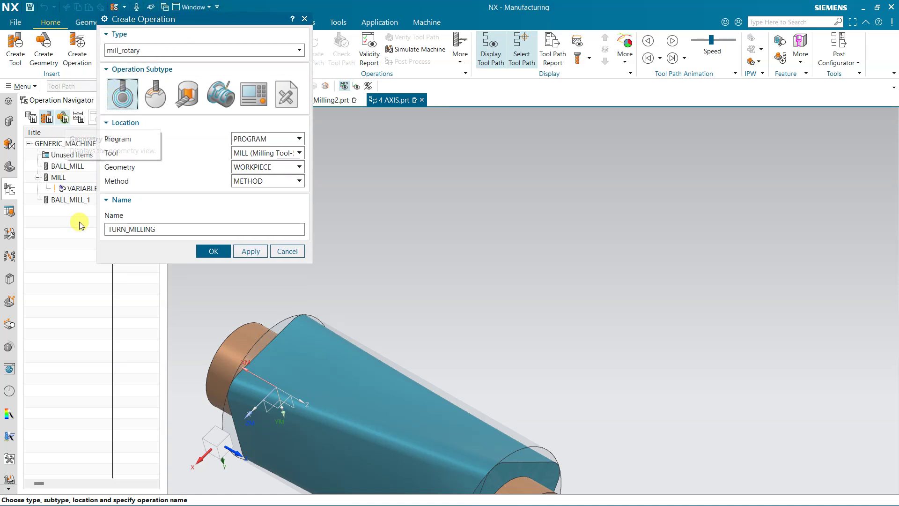
left_click(70, 189)
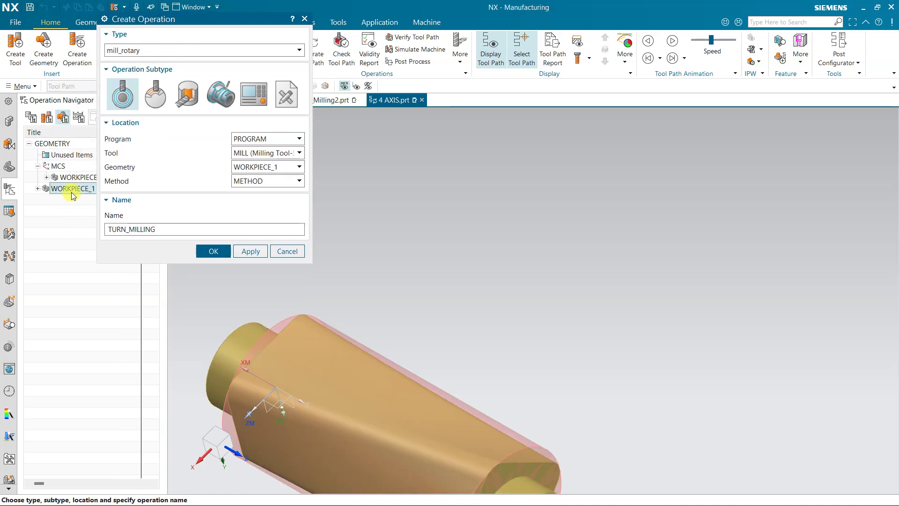
left_click(277, 183)
left_click(265, 214)
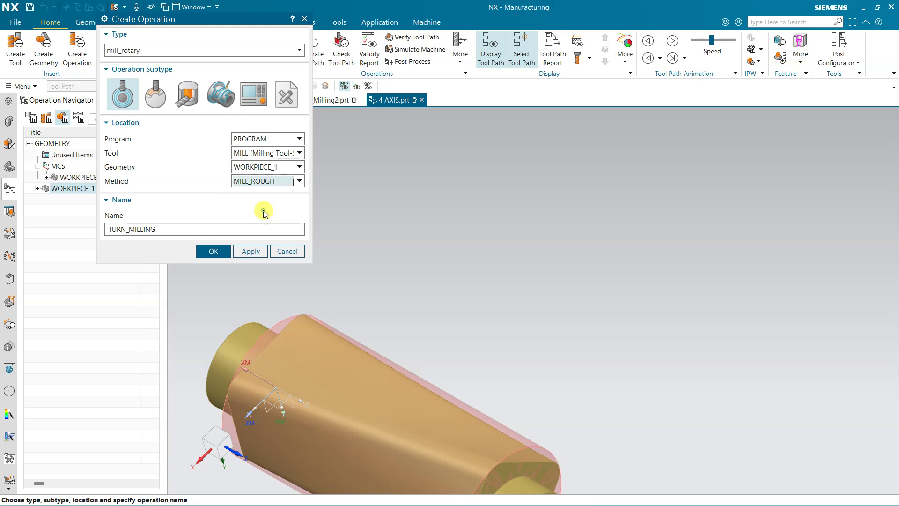
left_click(212, 252)
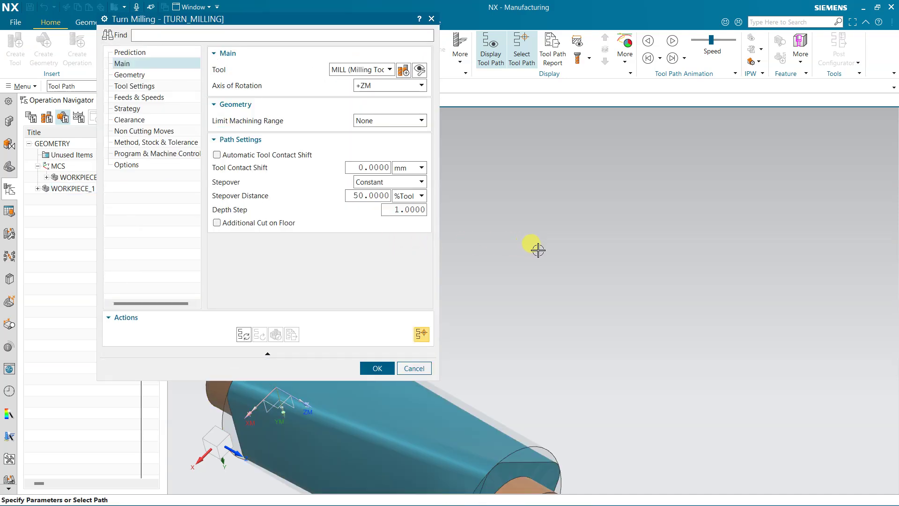
Keep +ZM as the rotation axis with range None, and enable Automatic Tool Contact Shift.
scroll(546, 280, "down", 2)
middle_click_drag(570, 287, 668, 236)
mouse_move(525, 314)
middle_mouse_down()
mouse_move(568, 317)
mouse_move(562, 296)
mouse_move(554, 305)
mouse_move(519, 278)
middle_mouse_up()
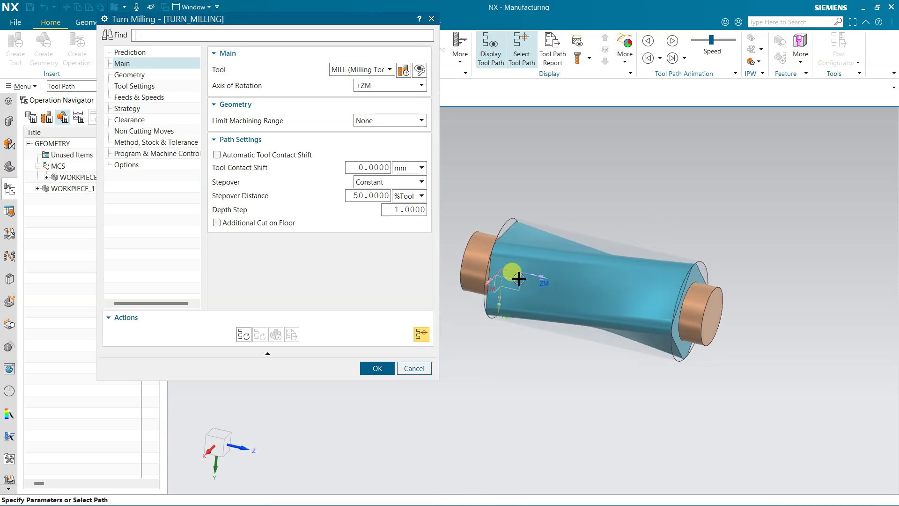
left_click(374, 85)
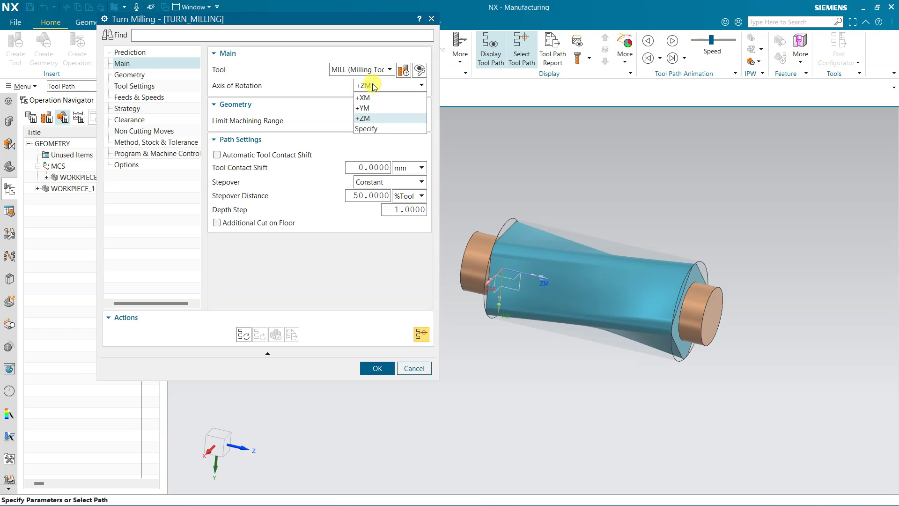
left_click(375, 86)
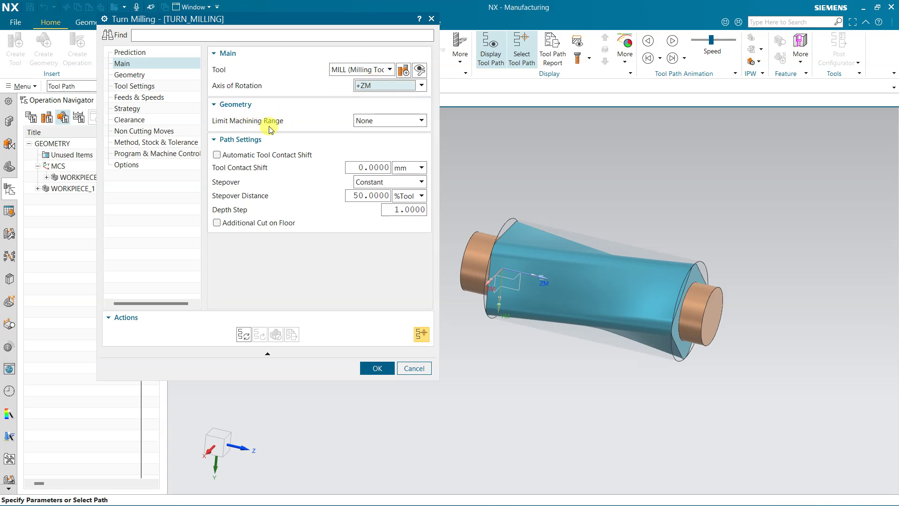
left_click(392, 124)
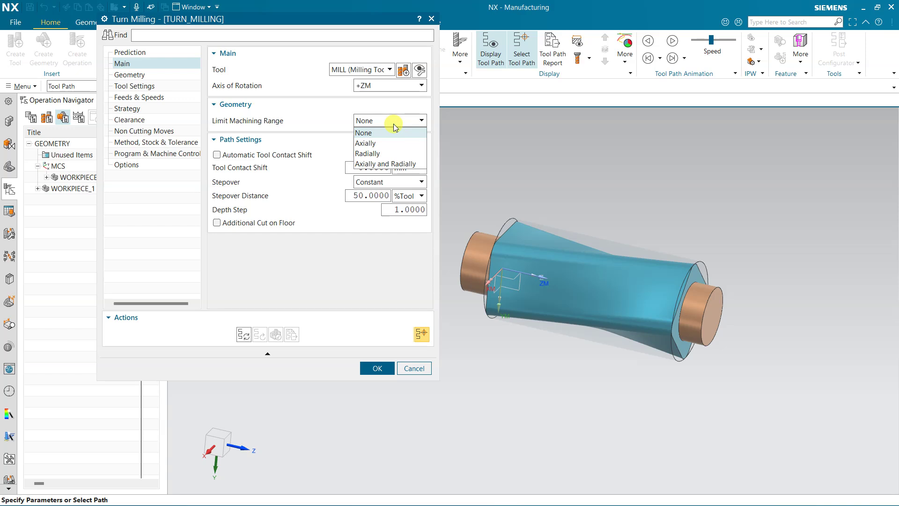
left_click(393, 123)
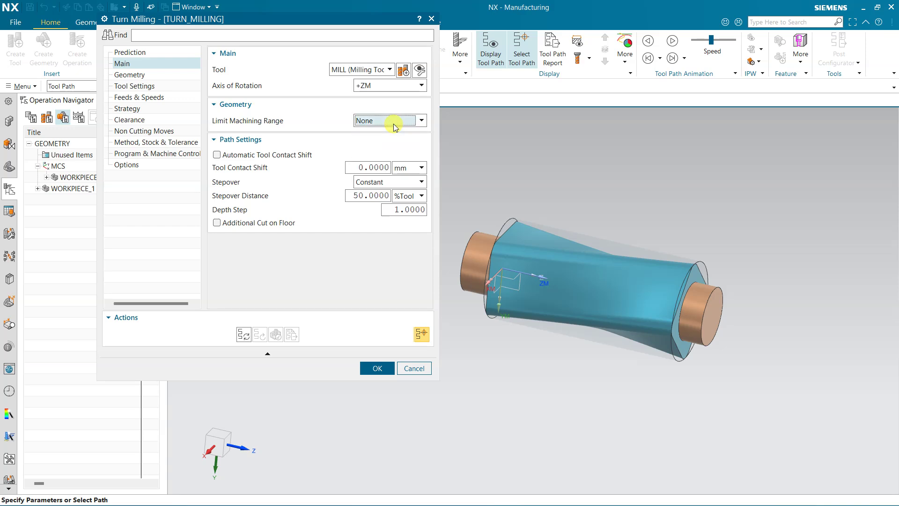
left_click(248, 160)
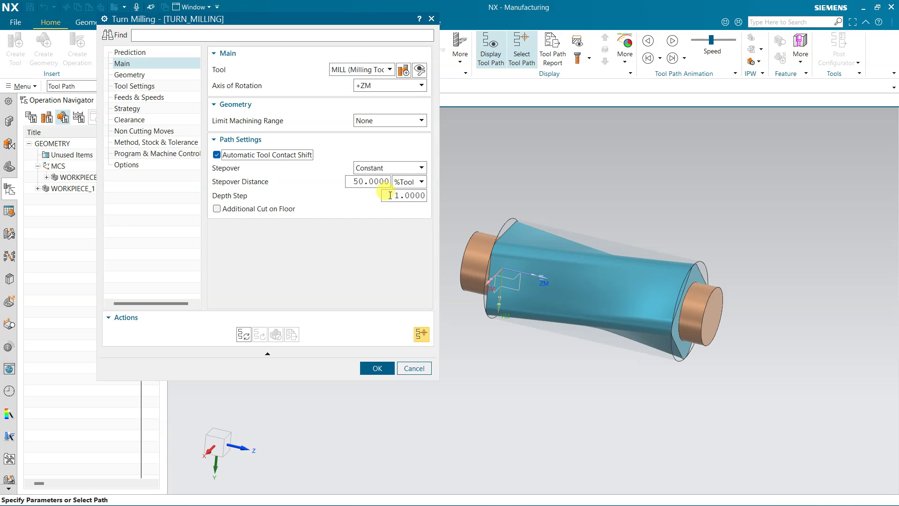
Review geometry and tool settings, keep the Zig cut pattern, and generate the helical tool path.
left_click(129, 75)
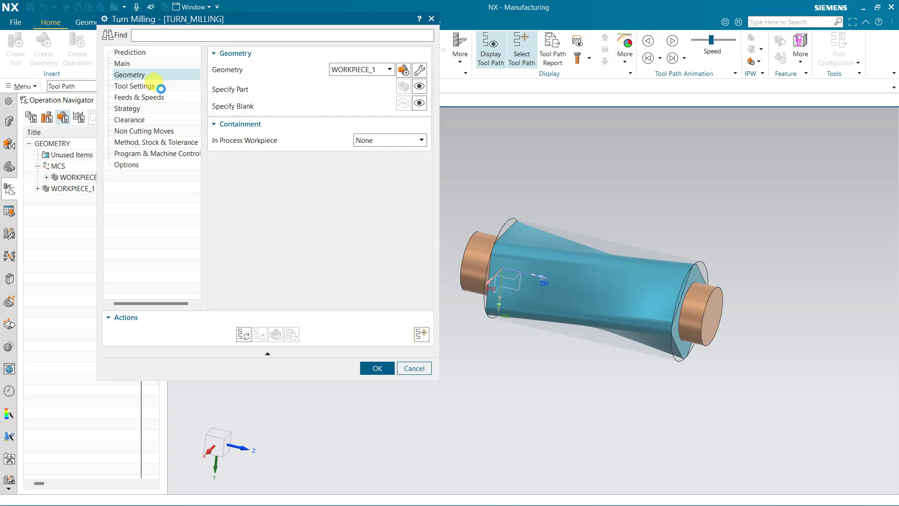
left_click(159, 86)
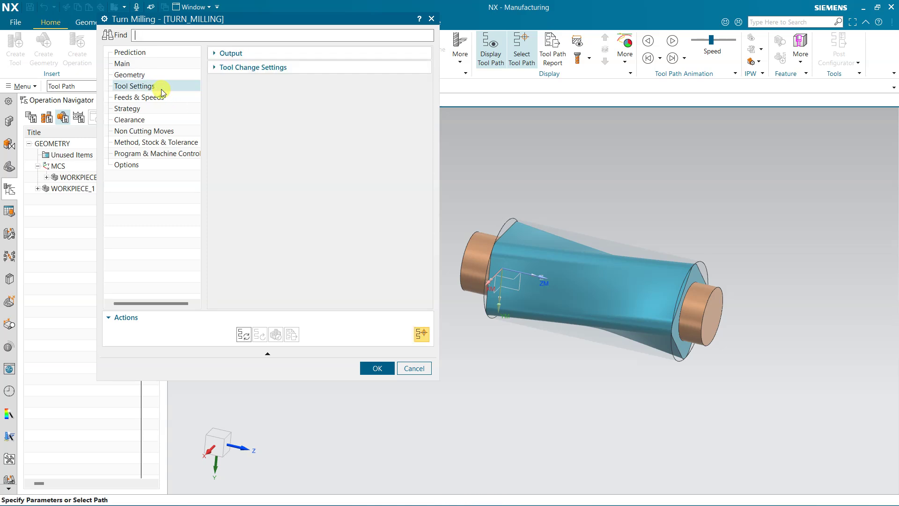
left_click(143, 110)
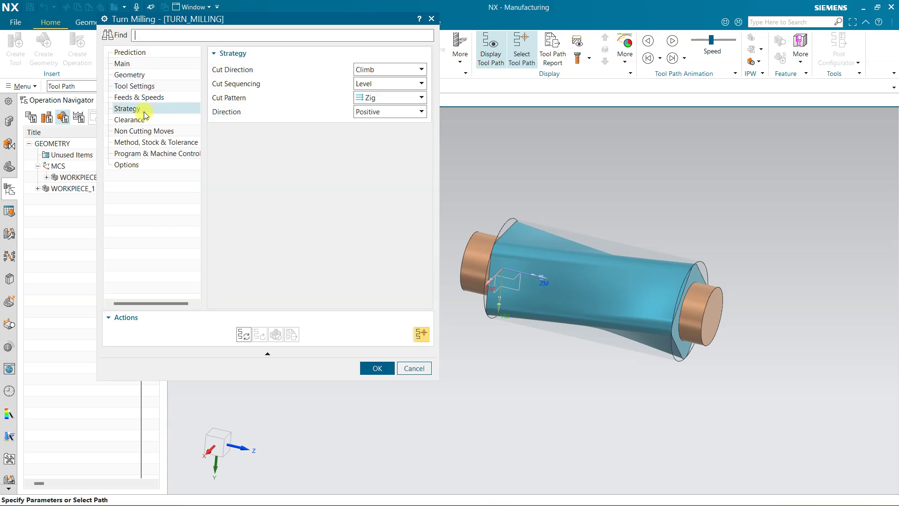
left_click(393, 100)
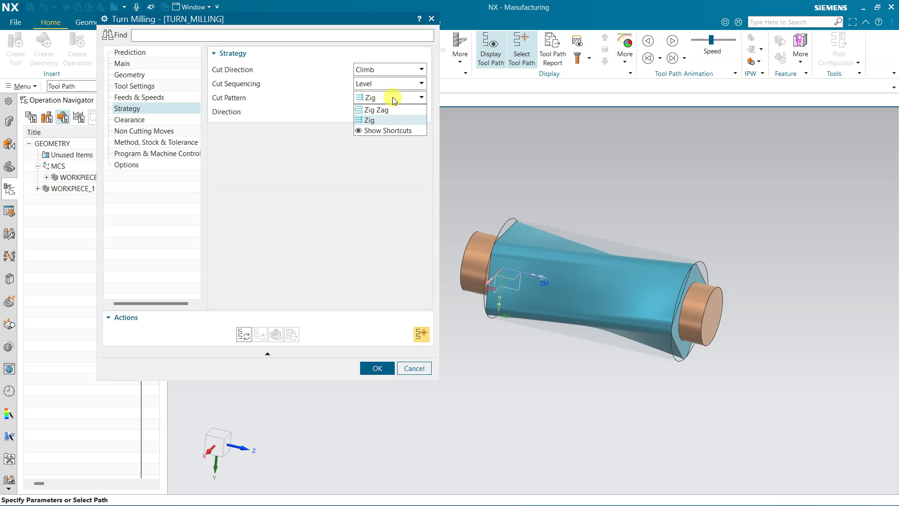
left_click(393, 99)
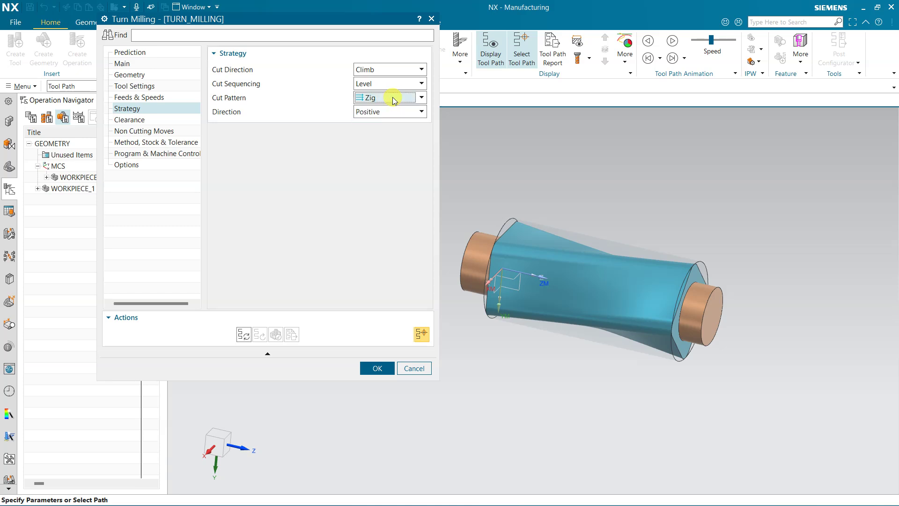
left_click(244, 334)
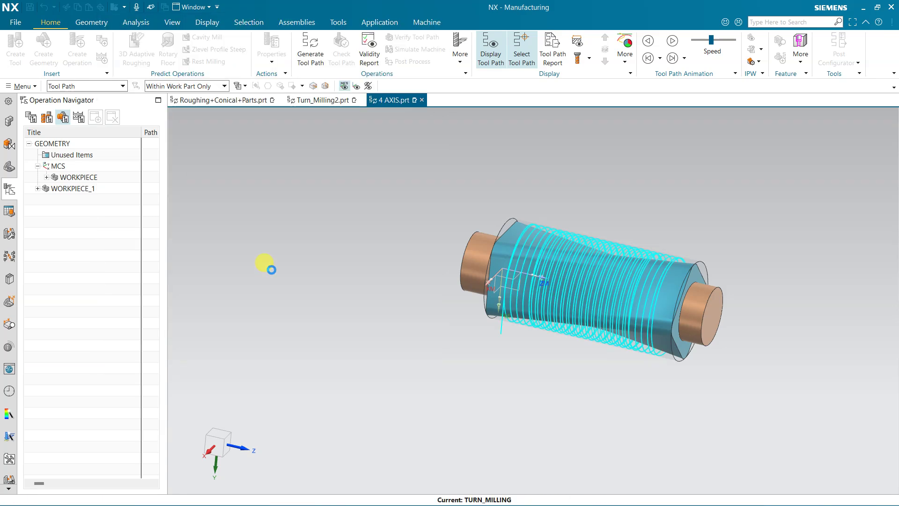
Inspect the Non Cutting Moves engage settings against the tool path, then accept the Turn Milling dialog.
middle_click_drag(554, 378, 530, 328)
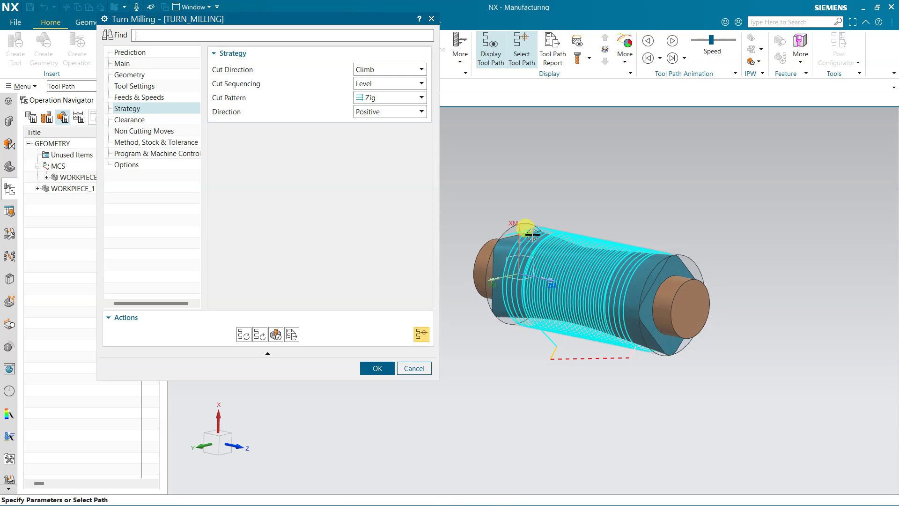
scroll(497, 241, "up", 3)
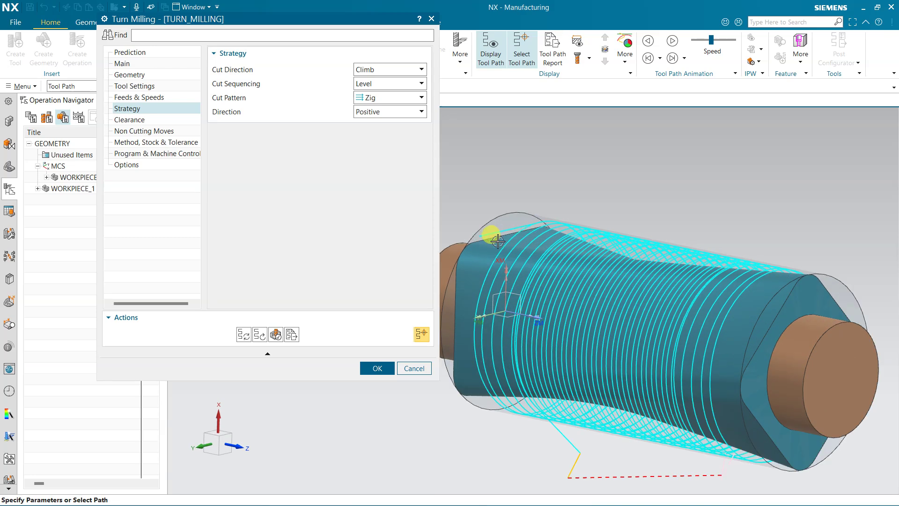
left_click(131, 133)
mouse_move(375, 71)
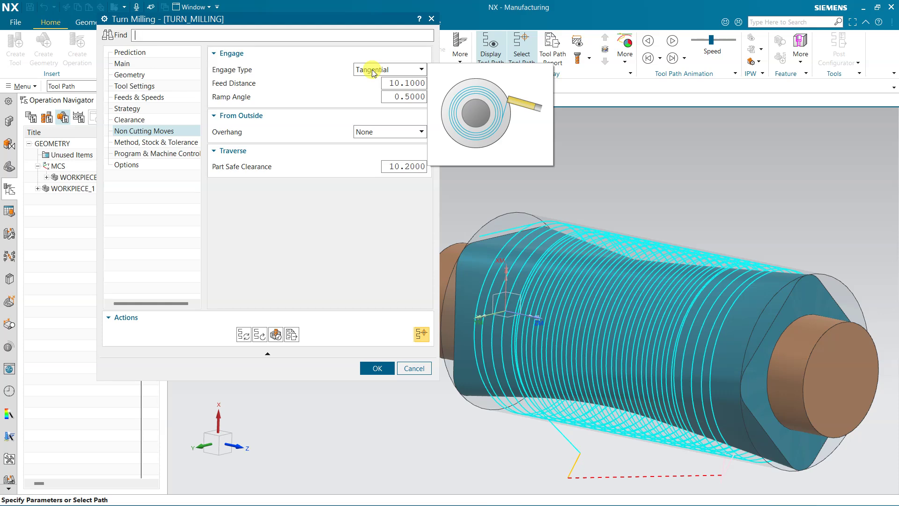
middle_click_drag(571, 444, 527, 283)
middle_click_drag(625, 206, 598, 275)
left_click(377, 368)
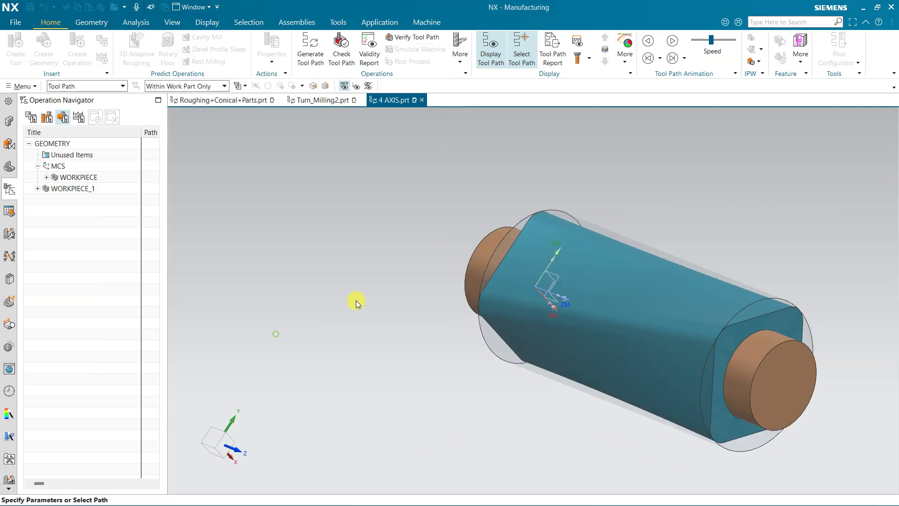
middle_click_drag(469, 229, 248, 211)
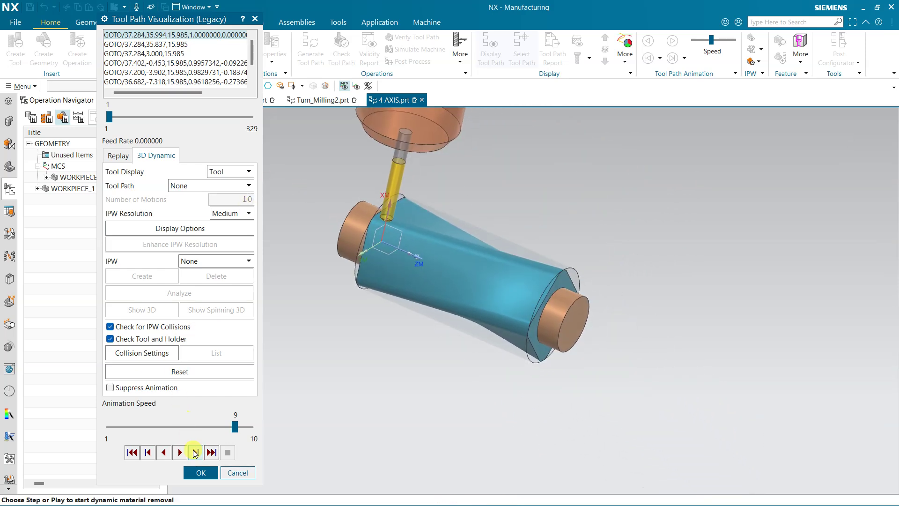
Play the 3D Dynamic material-removal simulation, adjusting animation speed to 7 and then 8.
left_click(179, 452)
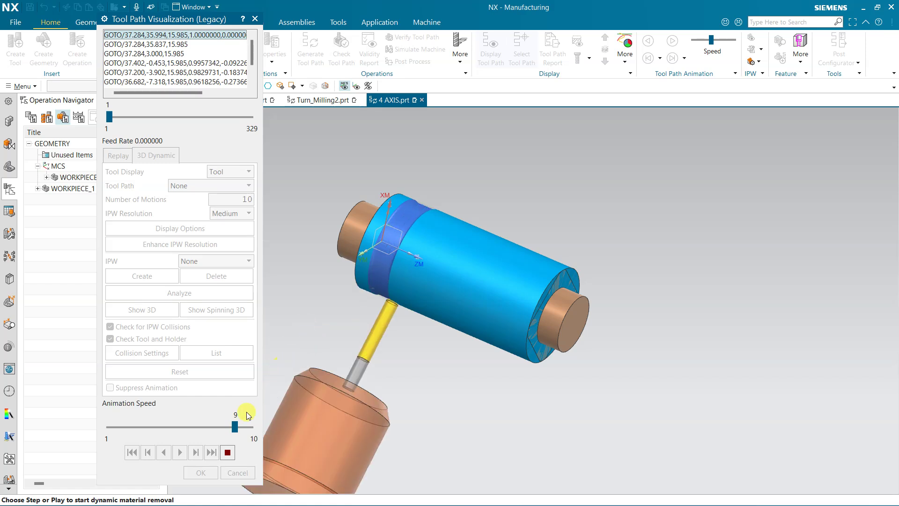
left_click(193, 427)
left_click(168, 429)
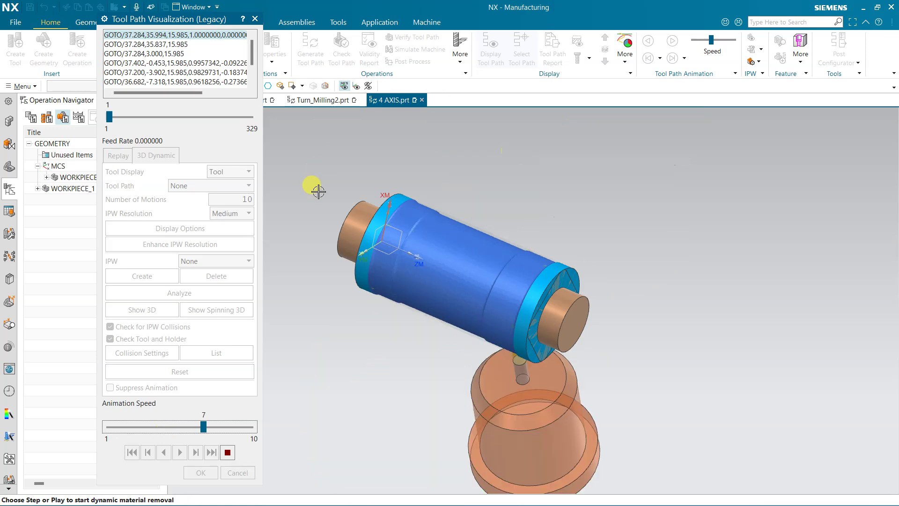
left_click(226, 426)
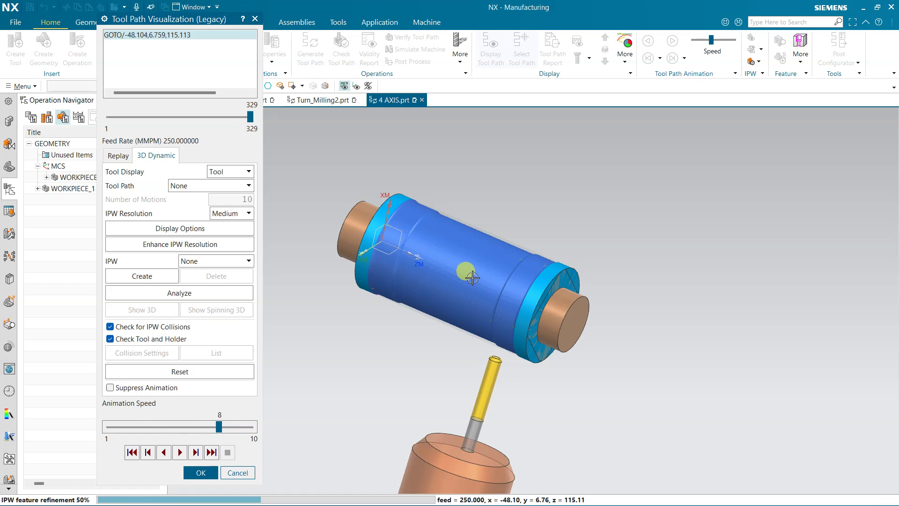
middle_click_drag(389, 339, 408, 341)
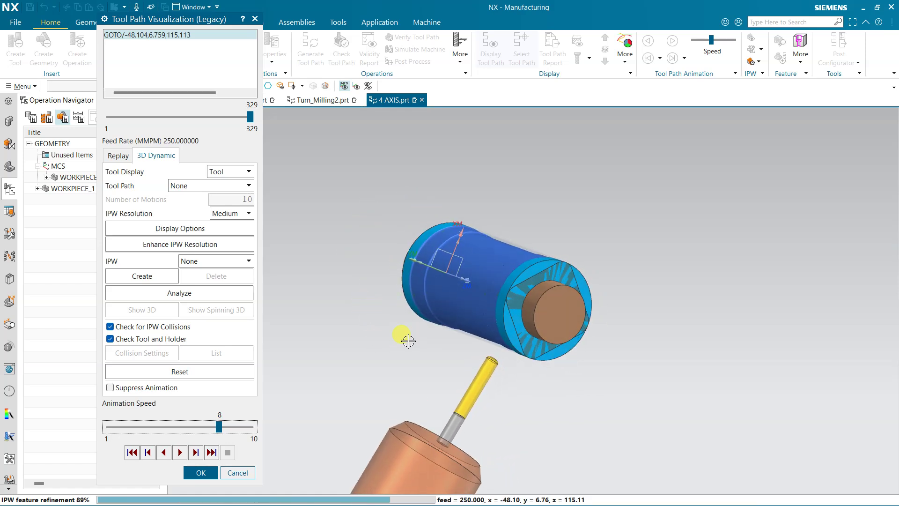
scroll(462, 360, "up", 3)
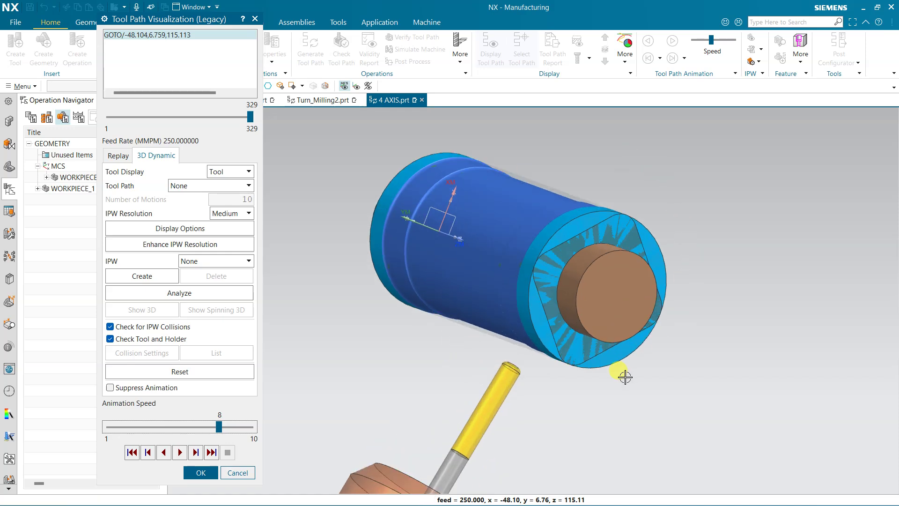
scroll(429, 341, "down", 2)
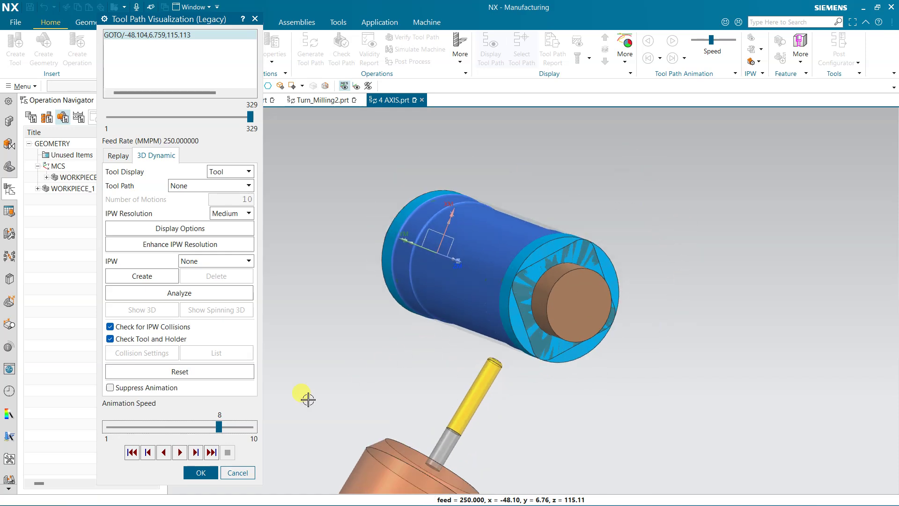
Accept the verification, save the TURN_MILLING operation, and switch to the Turn_Milling2.prt tab.
left_click(201, 473)
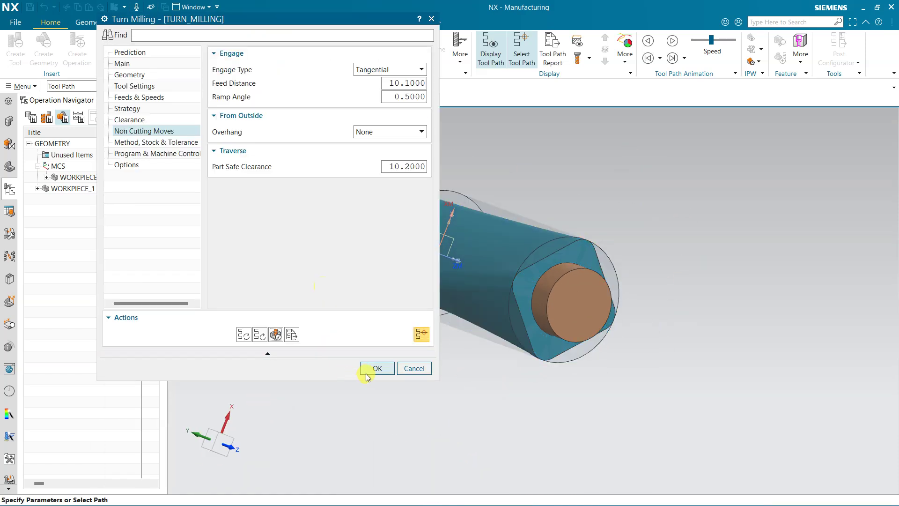
left_click(368, 370)
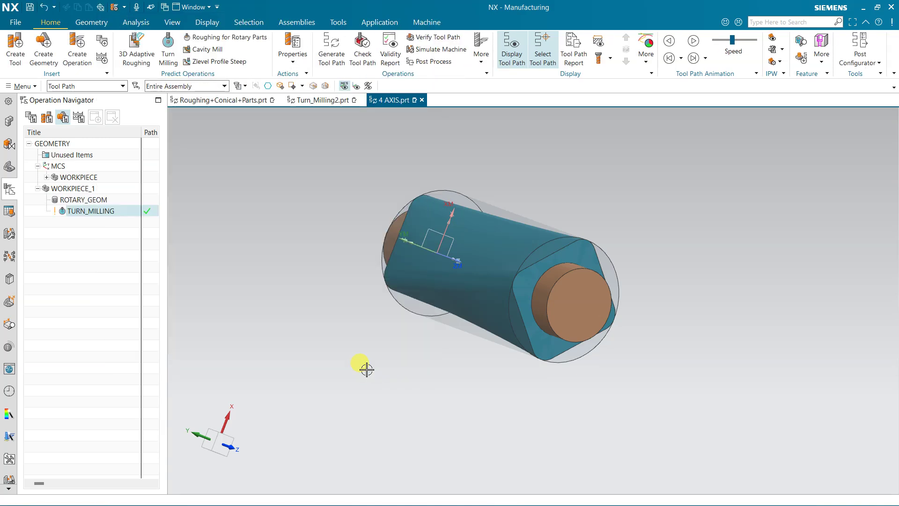
key("ctrl+Tab")
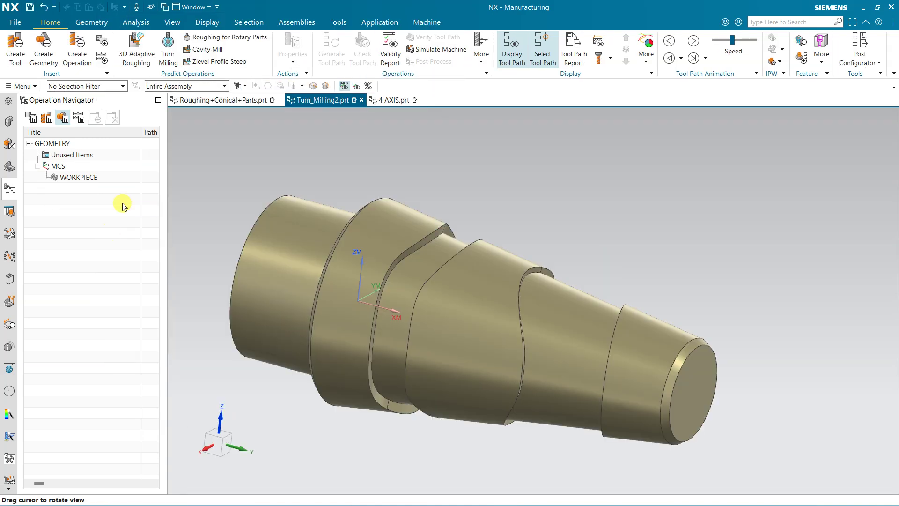
Display WORKPIECE's part and blank geometry, then cancel the workpiece dialog.
left_click(94, 179)
double_click(93, 179)
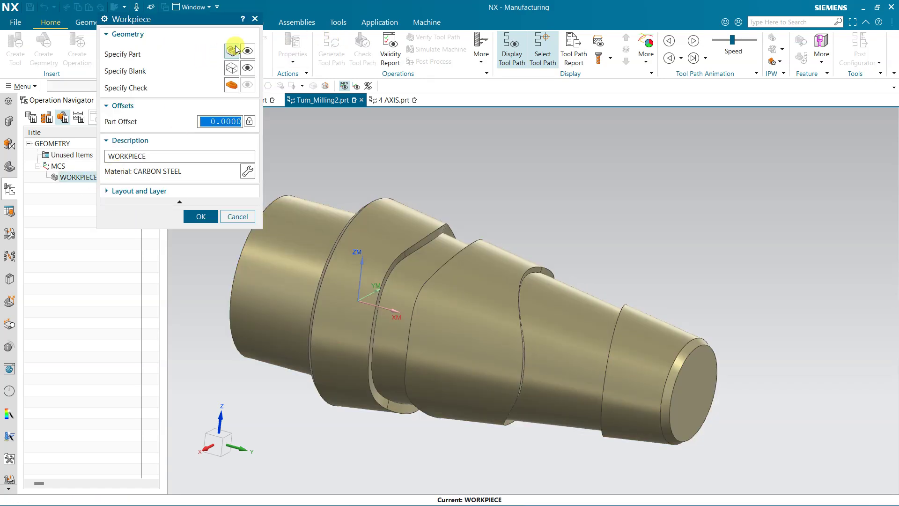
left_click(248, 52)
left_click(247, 67)
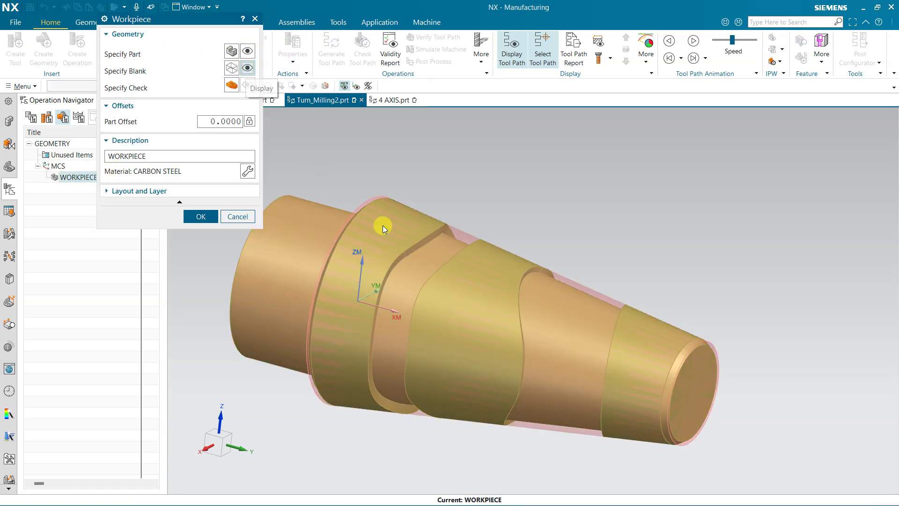
left_click(230, 218)
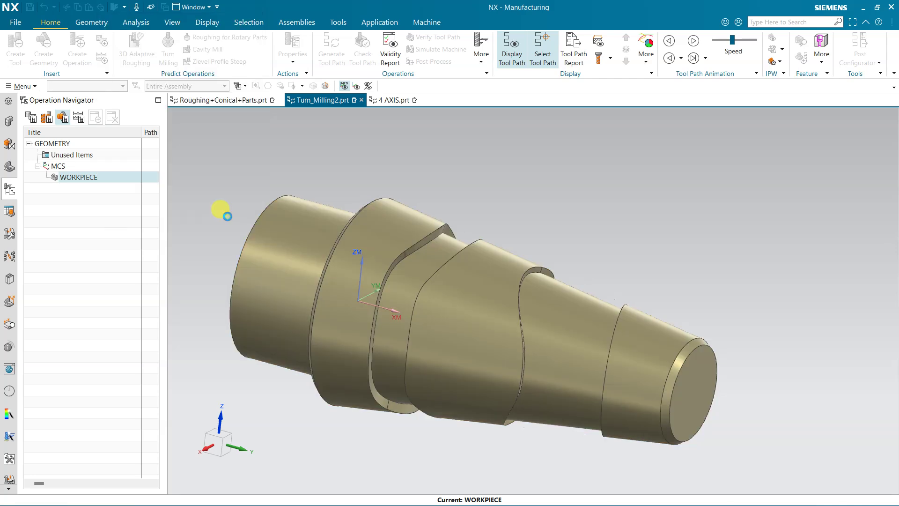
Show the Revolve (13) body from the Part Navigator and switch to the Modeling application.
left_click(11, 168)
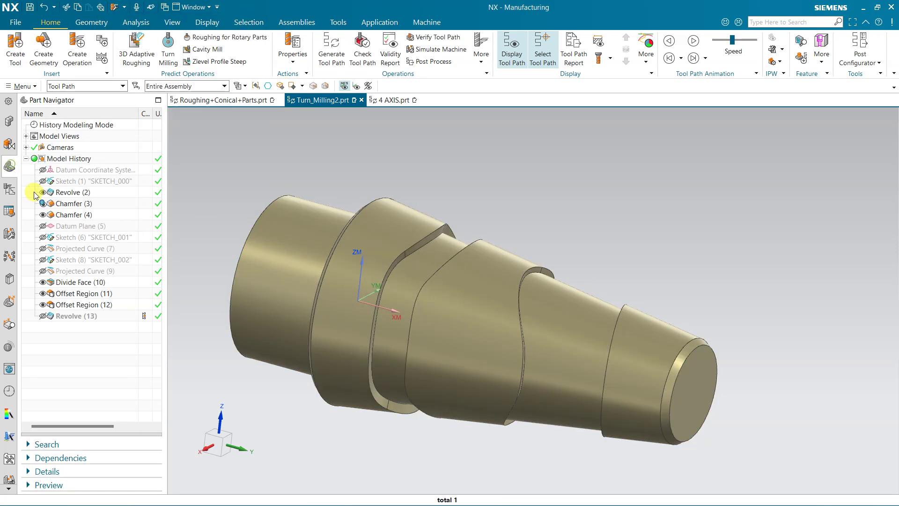
left_click(42, 316)
middle_click_drag(468, 327, 474, 297)
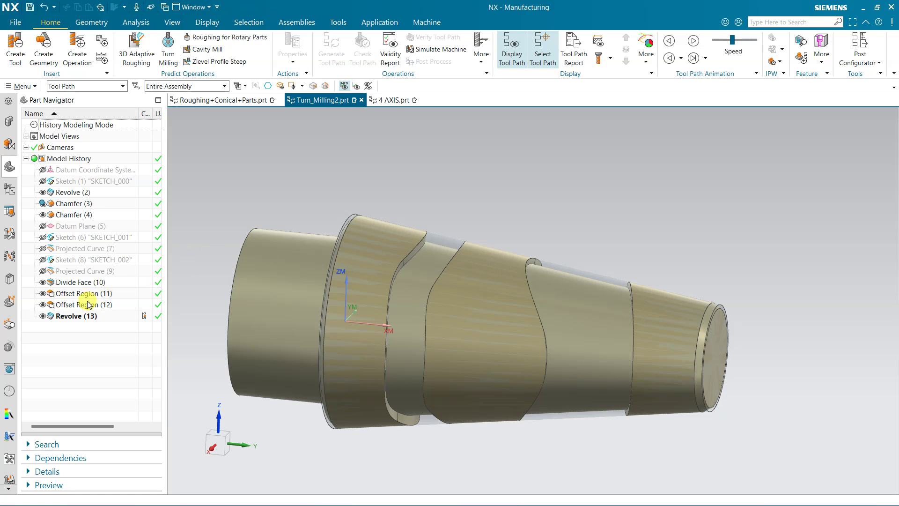
mouse_move(357, 245)
middle_mouse_down()
mouse_move(395, 249)
mouse_move(359, 256)
middle_mouse_up()
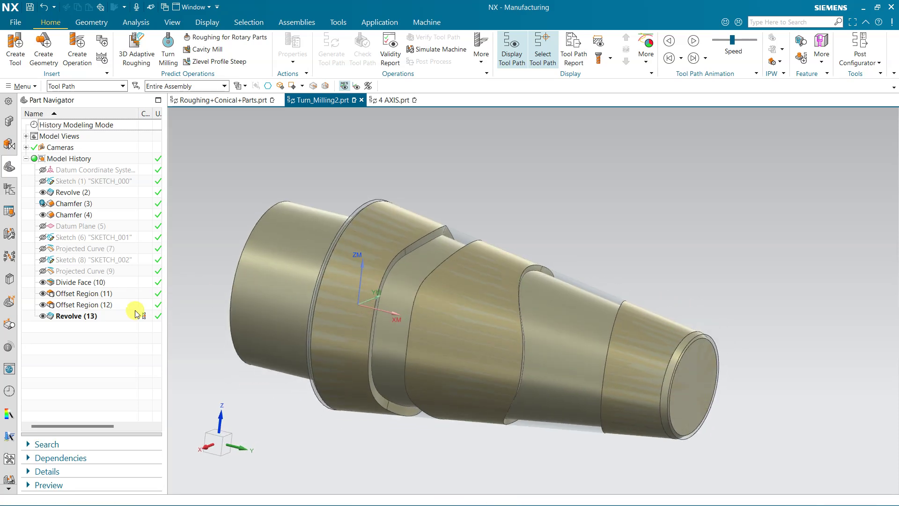
left_click(379, 22)
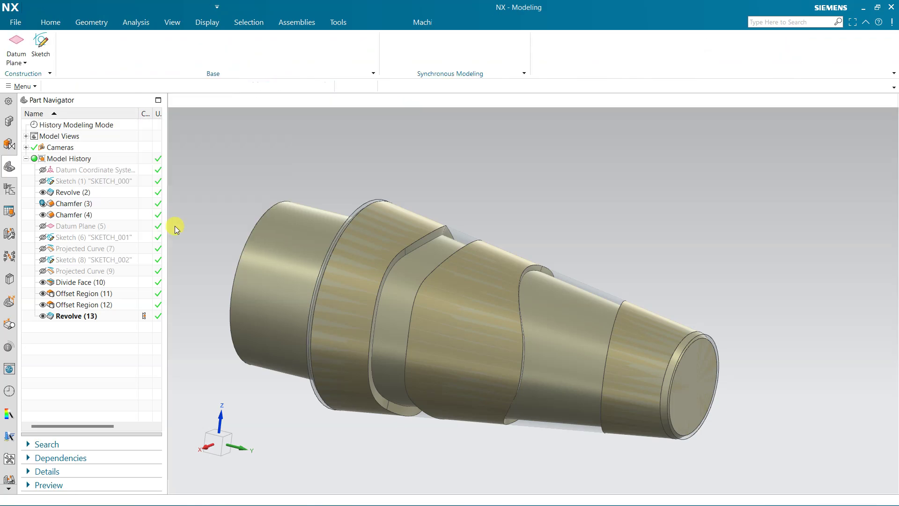
Extrude the revolve's circular edge with Boolean None, from Start 0 to End -195 mm.
key("x")
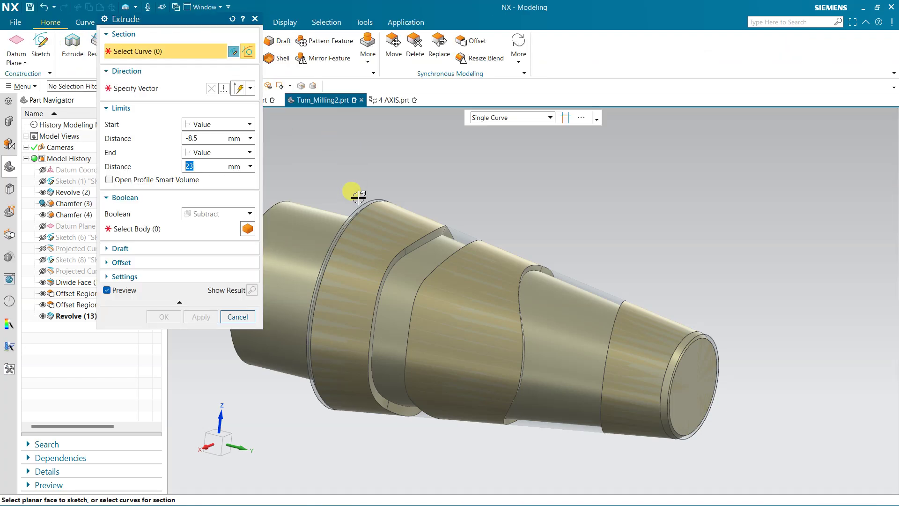
left_click(352, 206)
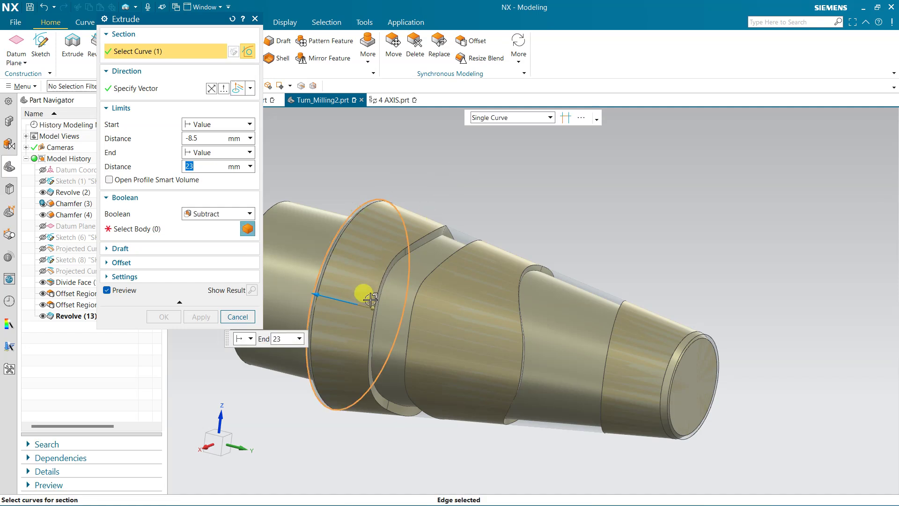
left_click(217, 214)
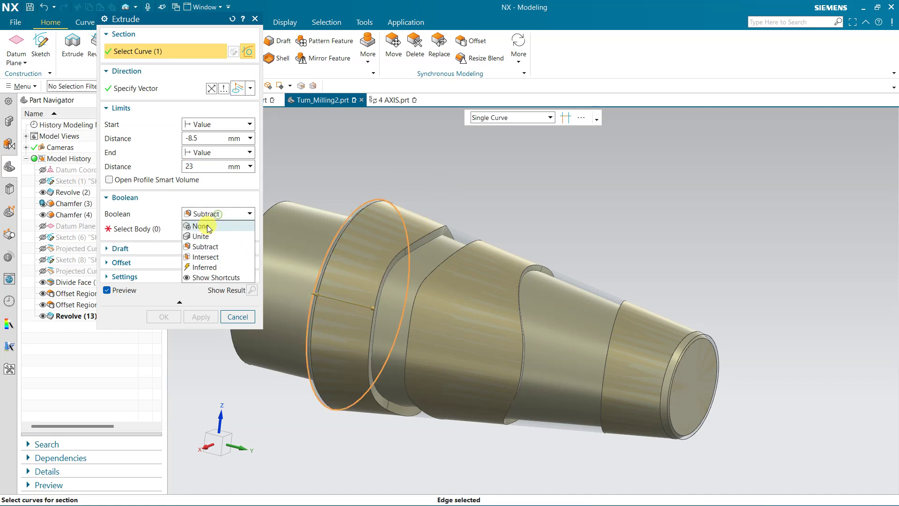
left_click(208, 223)
left_click_drag(319, 293, 692, 366)
middle_click_drag(556, 225, 576, 205)
left_click(209, 138)
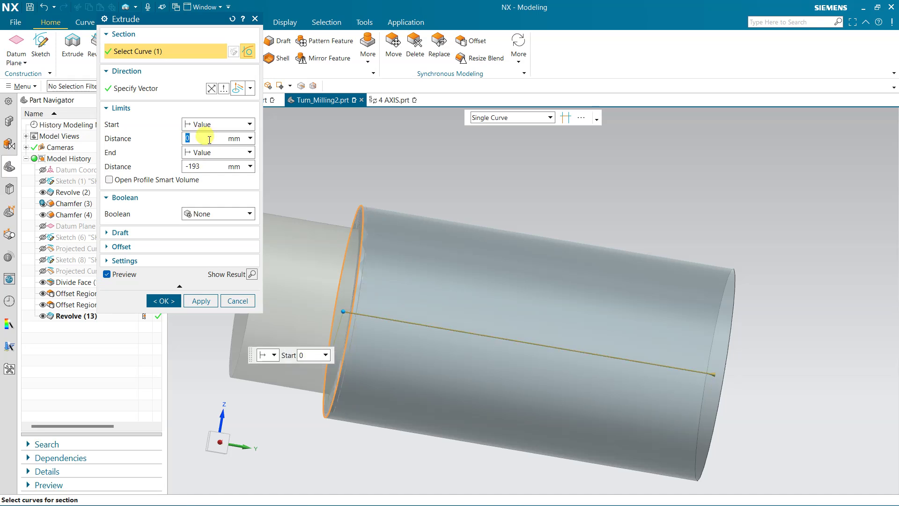
middle_click_drag(733, 315, 759, 331)
left_click_drag(720, 335, 723, 336)
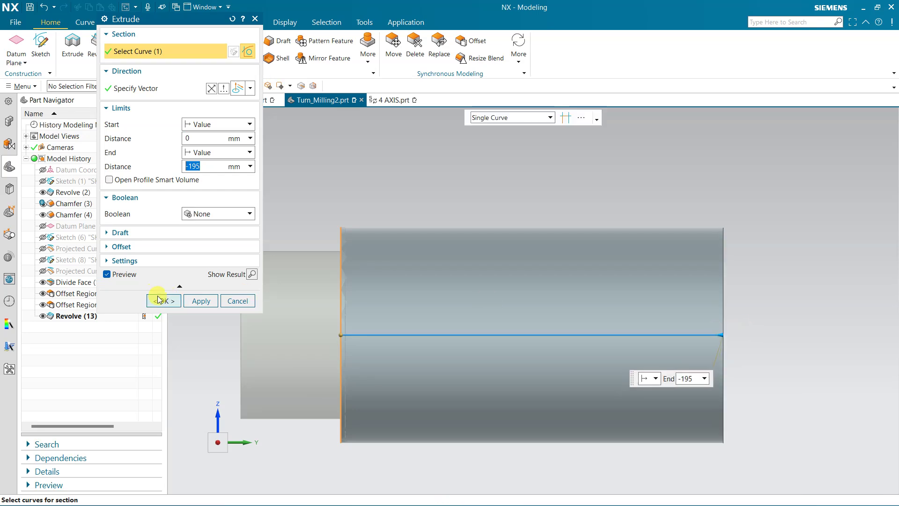
left_click(162, 300)
middle_click_drag(619, 213, 576, 249)
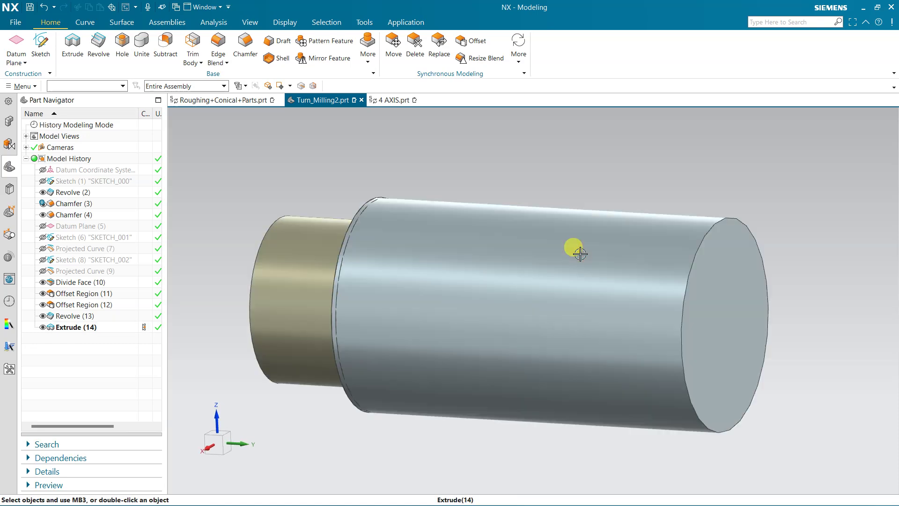
Give the Extrude (14) cylinder translucency 40 via Ctrl+J, then switch to Manufacturing.
left_click(86, 328)
right_click(86, 327)
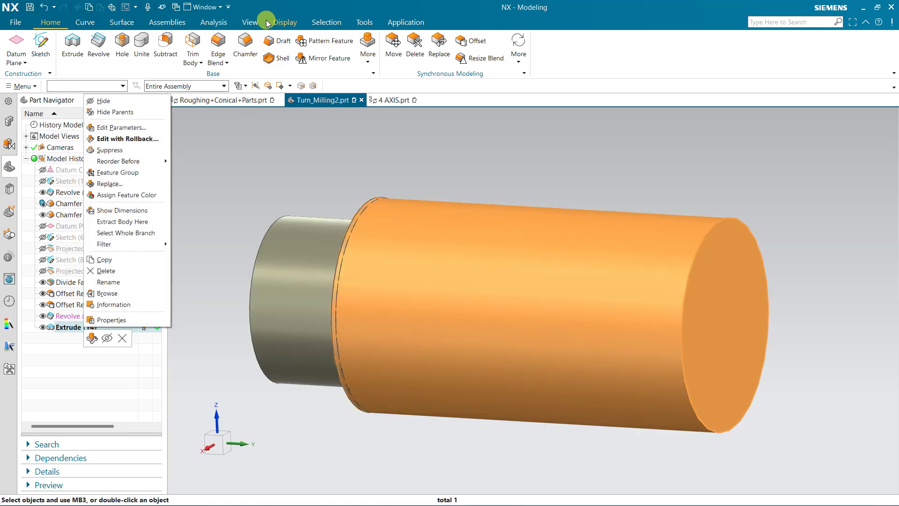
left_click(251, 22)
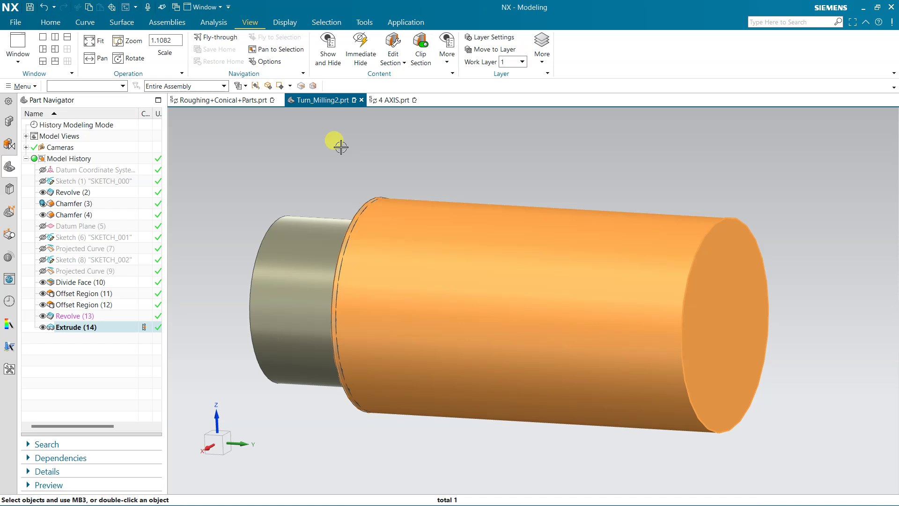
key("ctrl+j")
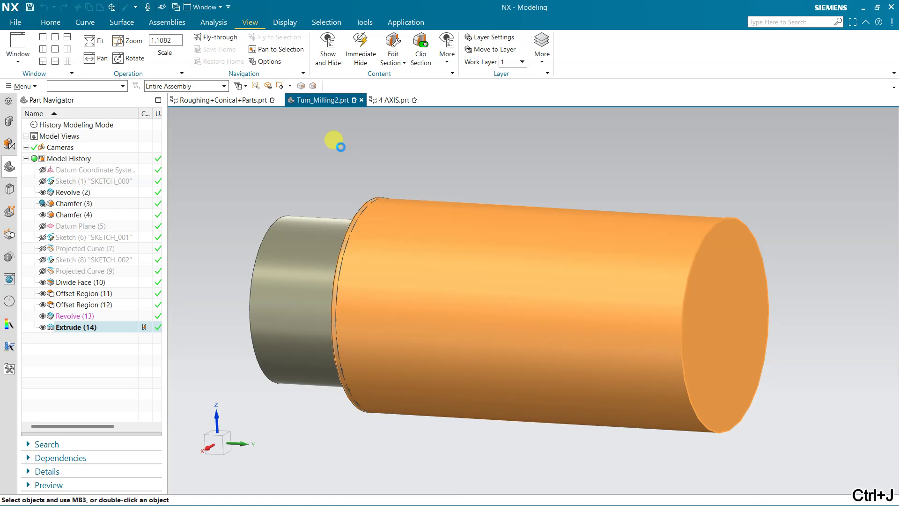
left_click(196, 173)
left_click(196, 172)
left_click(195, 172)
left_click(196, 173)
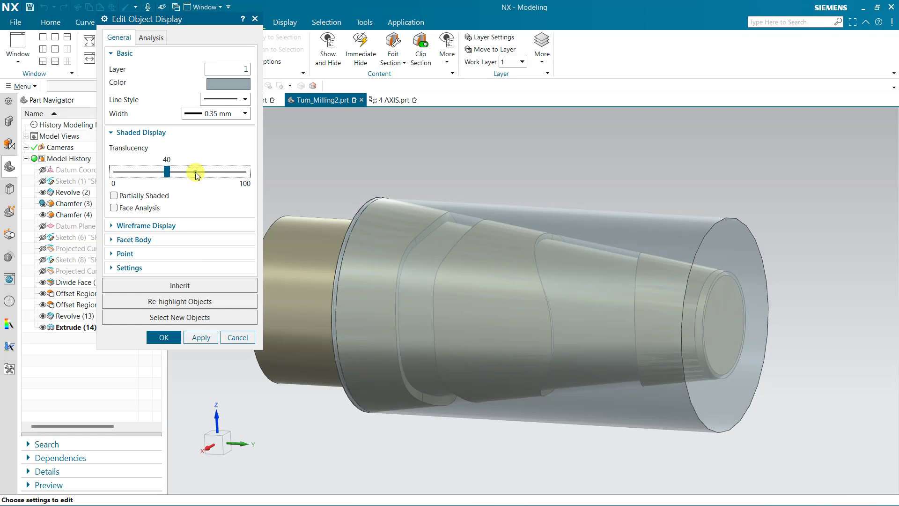
left_click(162, 337)
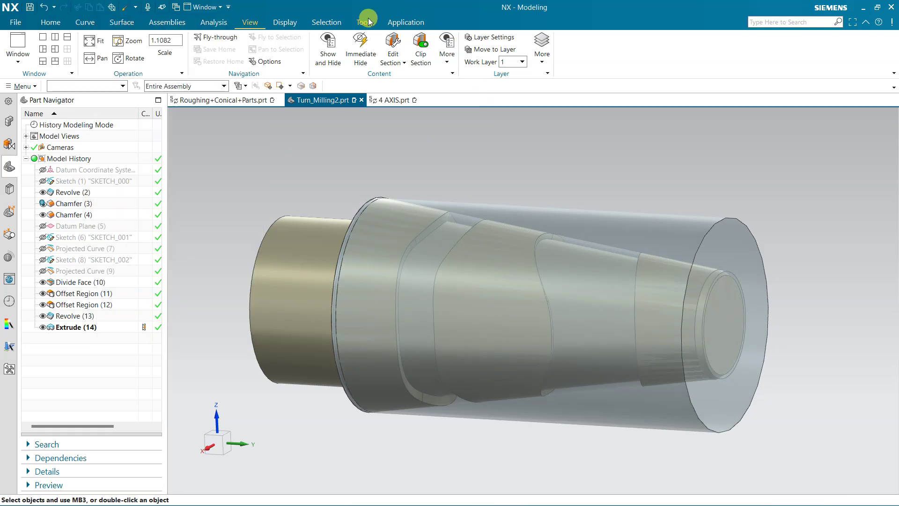
left_click(405, 22)
left_click(221, 56)
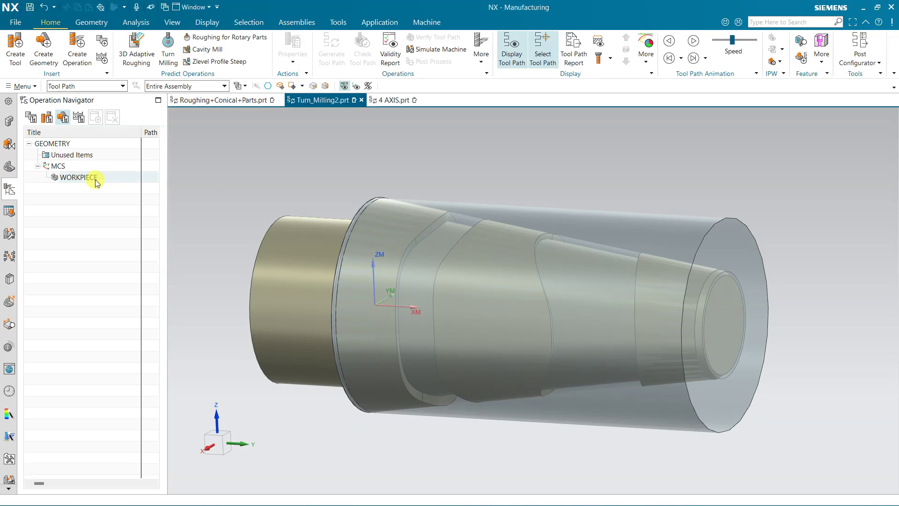
Replace WORKPIECE's blank with the Extrude (14) stock cylinder.
left_click(95, 181)
double_click(96, 181)
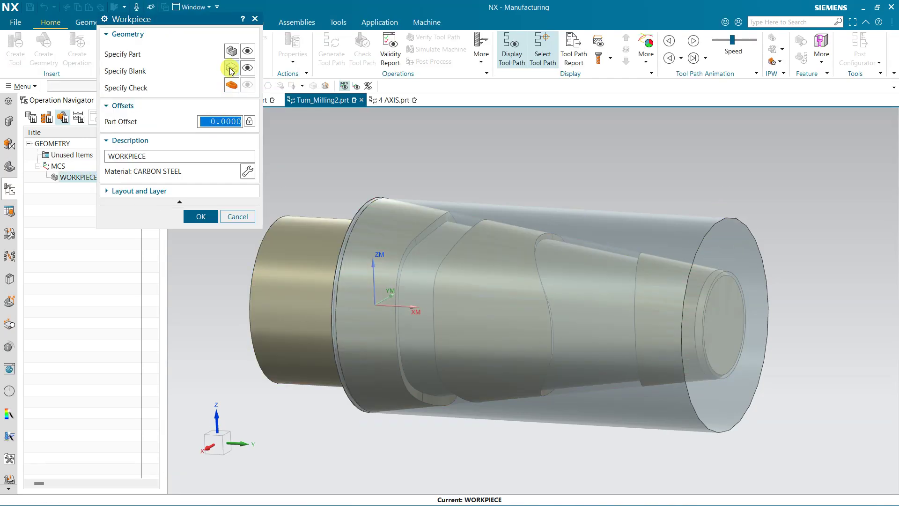
left_click(231, 69)
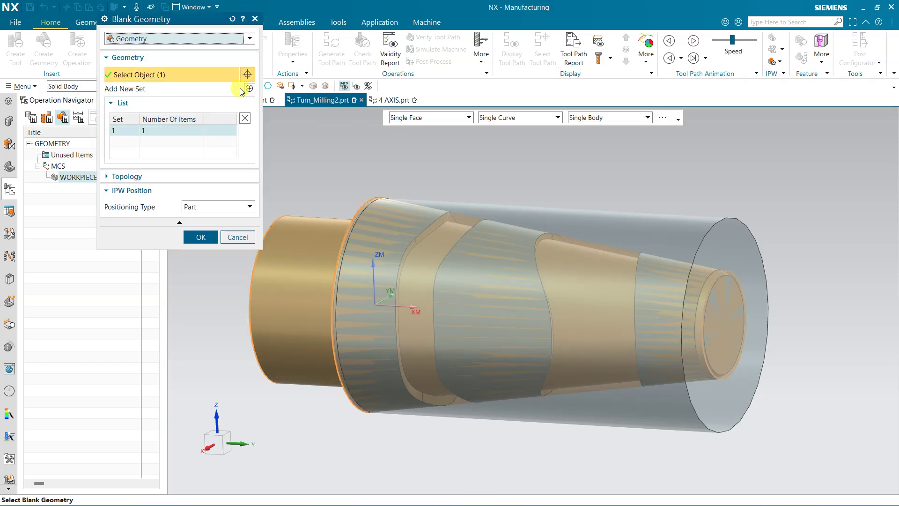
left_click(245, 118)
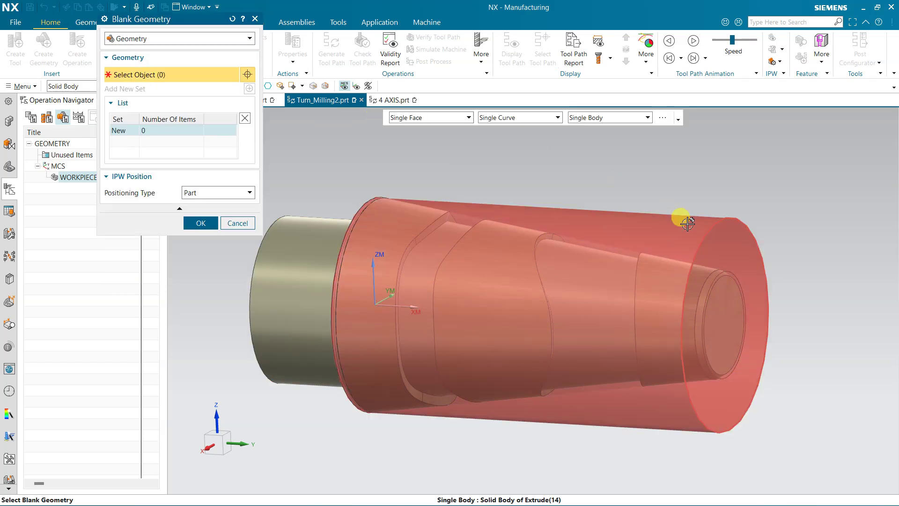
left_click(688, 223)
left_click(190, 227)
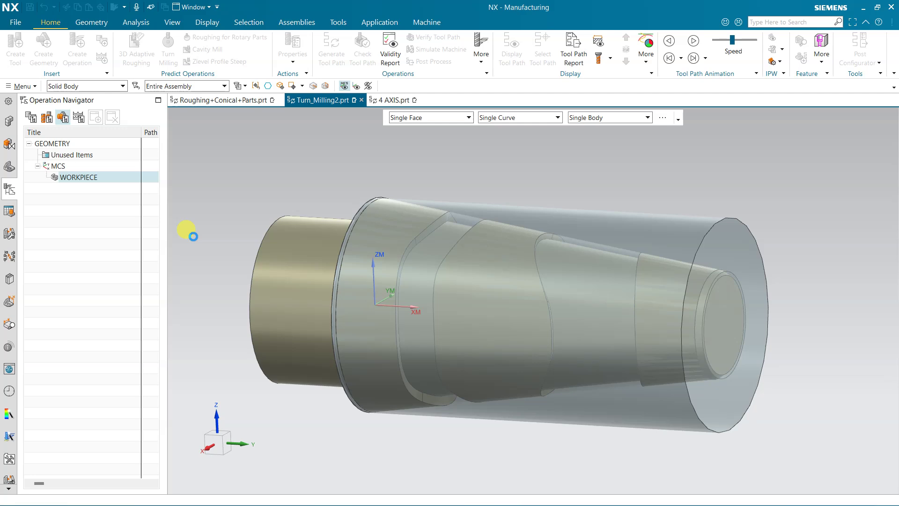
left_click(202, 216)
Hide Extrude (14) and Revolve (13) in the Part Navigator, then return to the operations list.
left_click(10, 166)
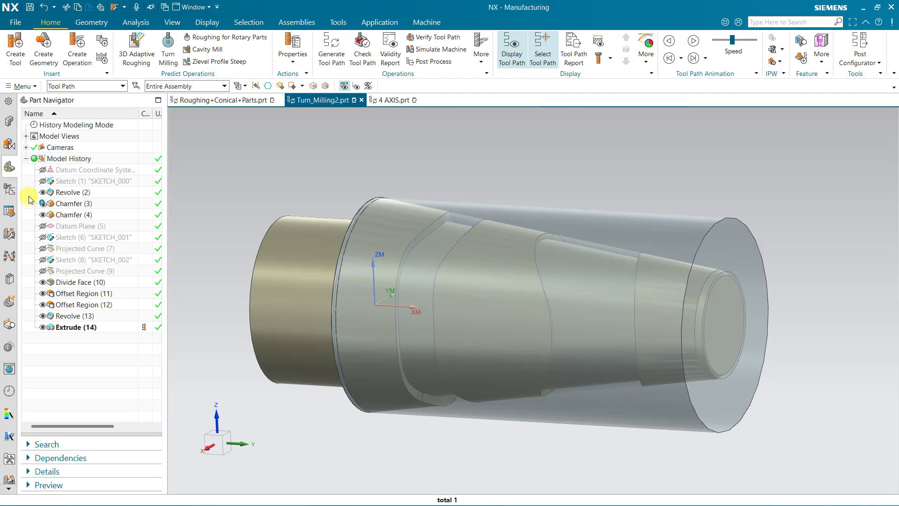
left_click(42, 327)
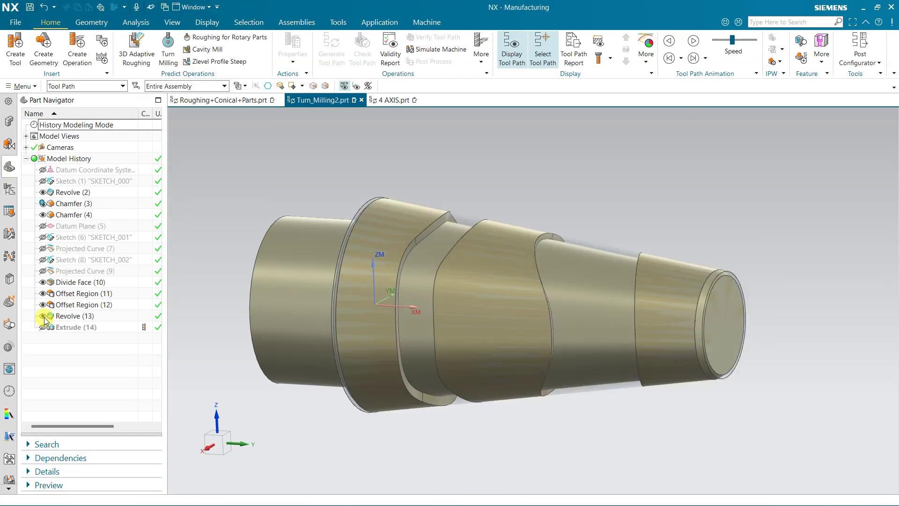
left_click(42, 316)
middle_click_drag(308, 325, 311, 308)
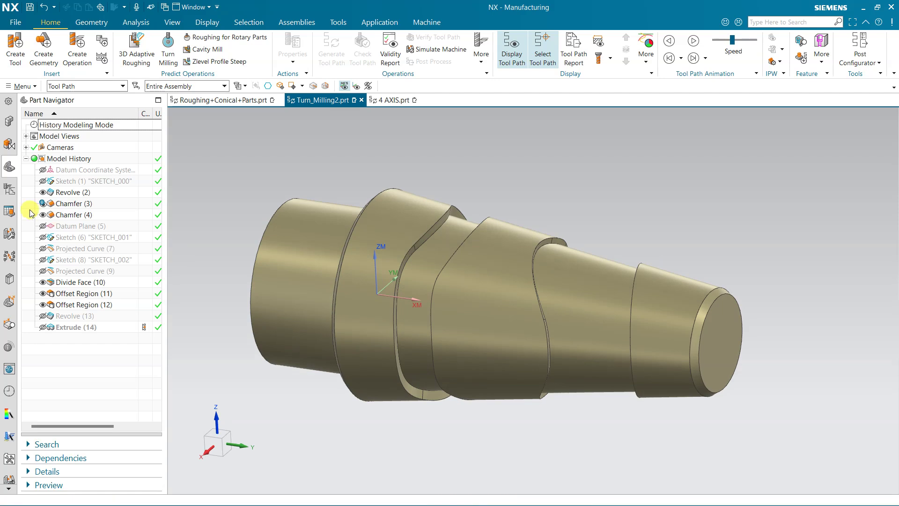
left_click(9, 190)
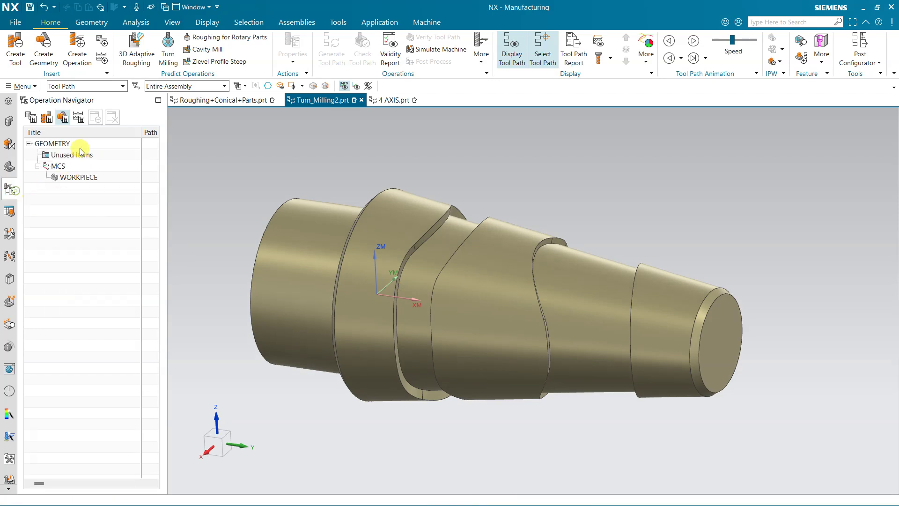
Create a mill_rotary Turn Milling operation under WORKPIECE using tool UGT0201_002.
left_click(46, 117)
left_click(77, 192)
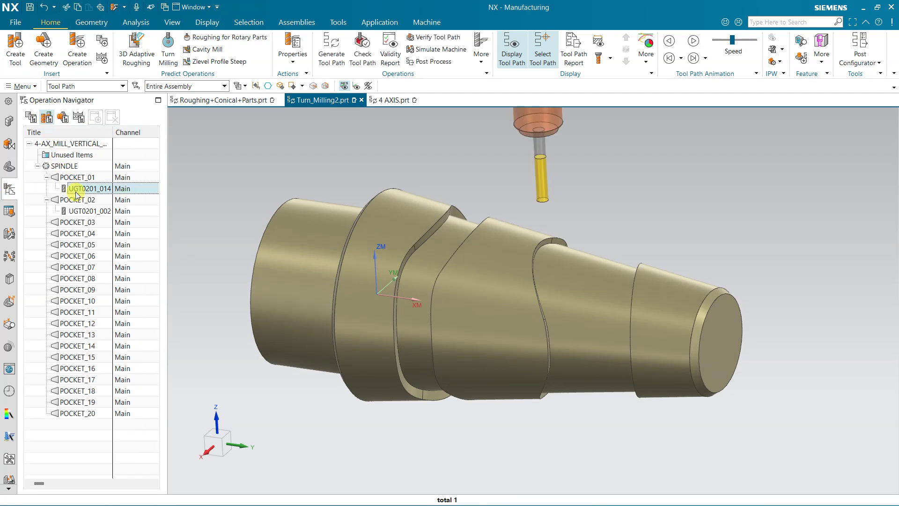
left_click(76, 209)
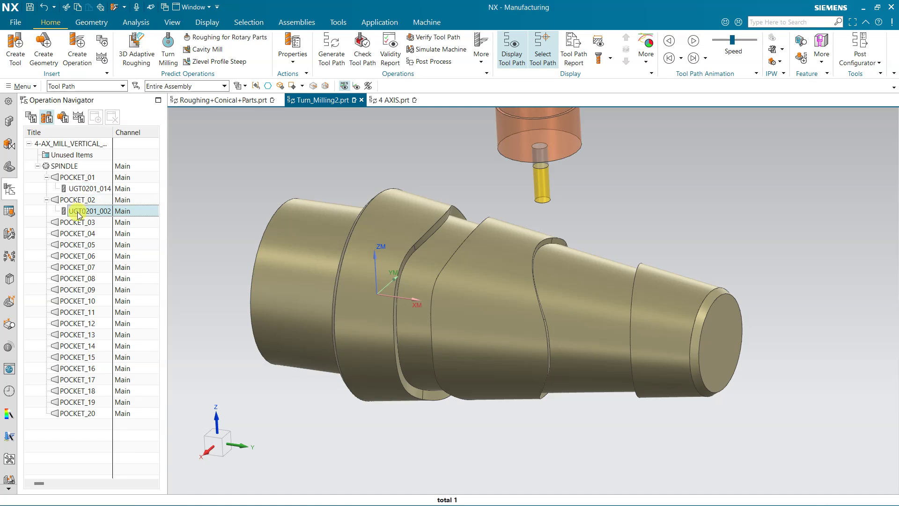
left_click(76, 49)
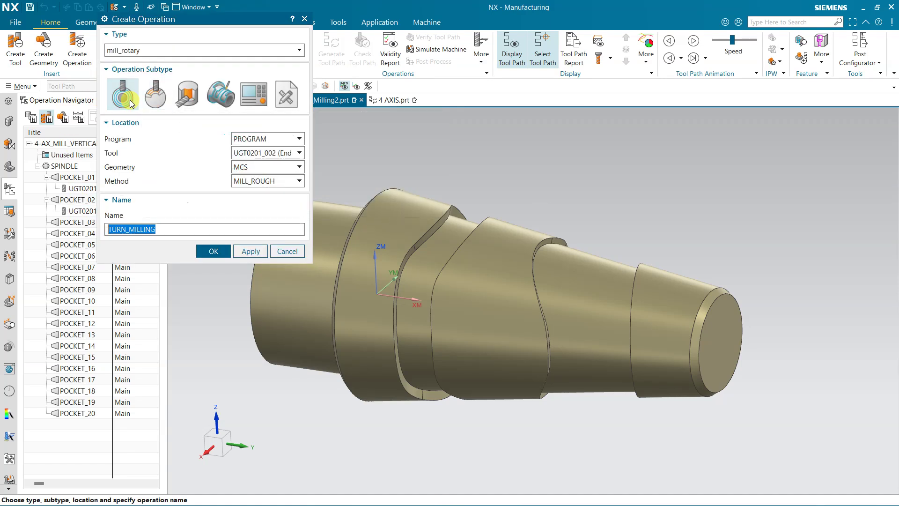
mouse_move(132, 103)
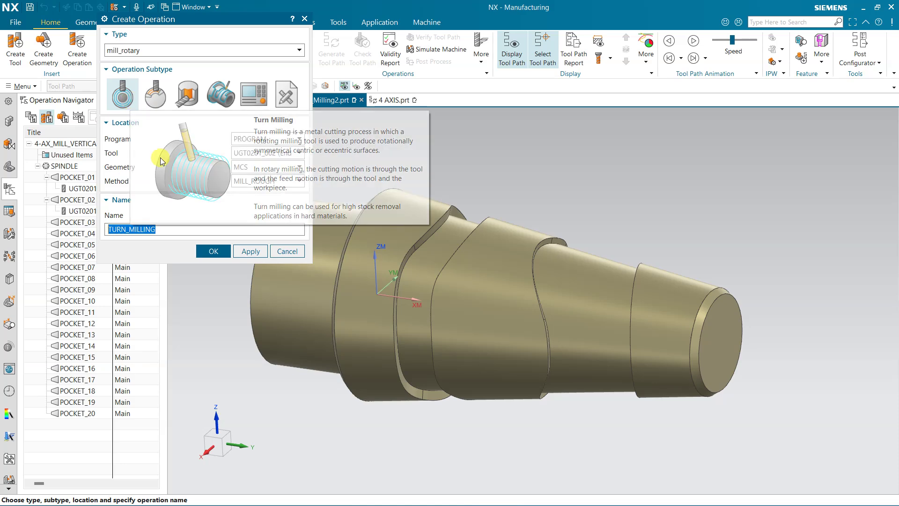
left_click(63, 117)
left_click(77, 177)
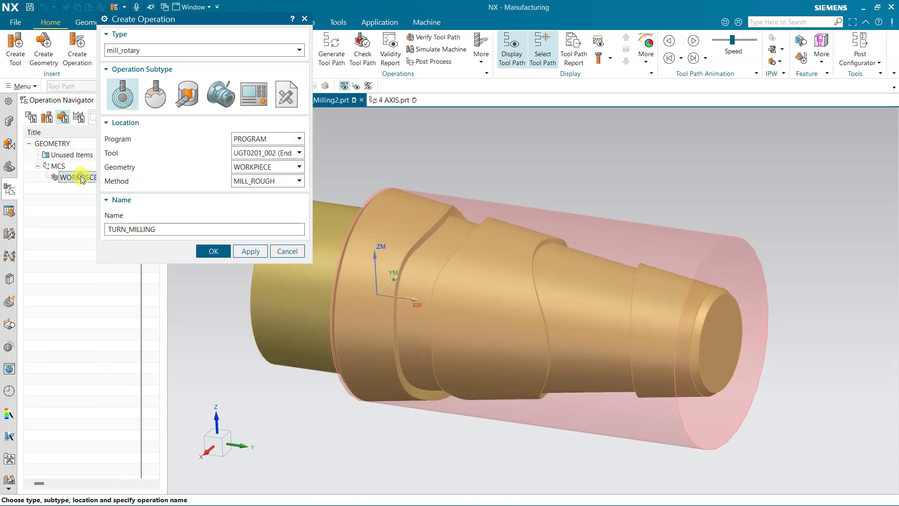
left_click(198, 253)
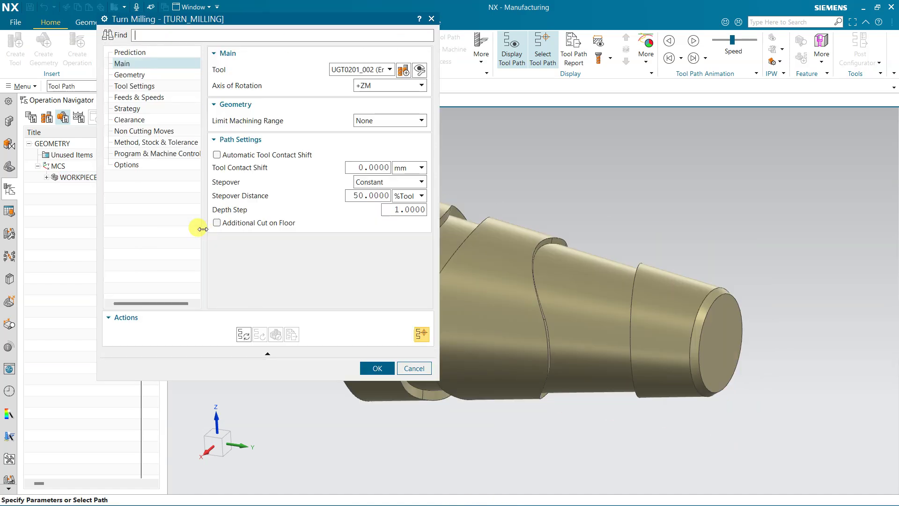
Set rotation axis +XM, enable Automatic Tool Contact Shift, generate the path and play its 3D verification.
middle_click_drag(514, 185, 593, 158)
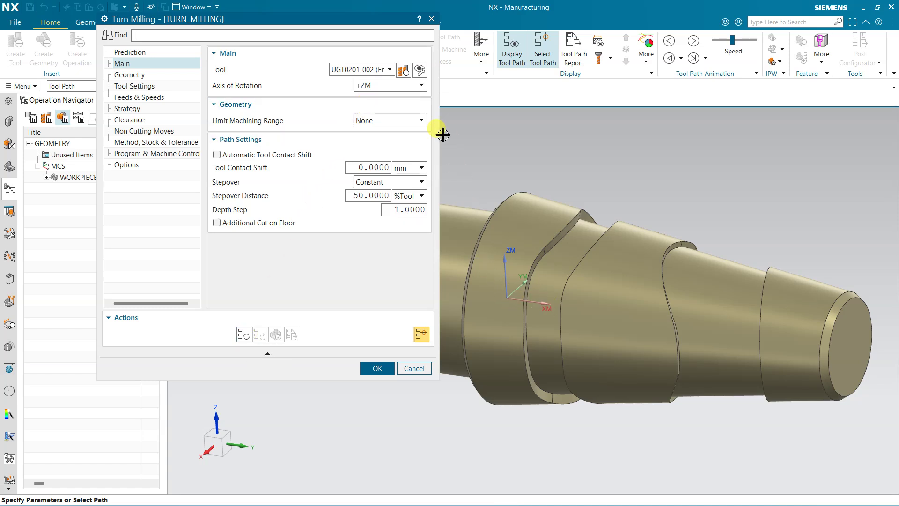
left_click(384, 91)
left_click(368, 103)
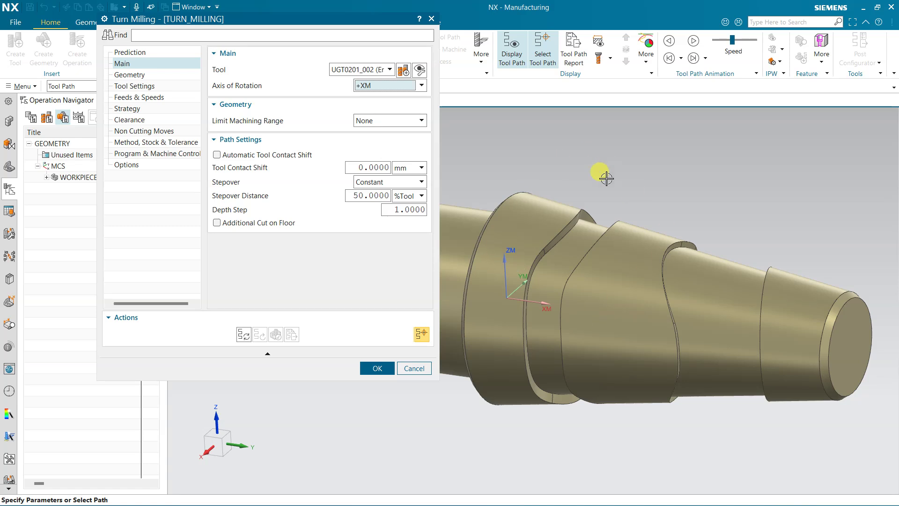
left_click(243, 158)
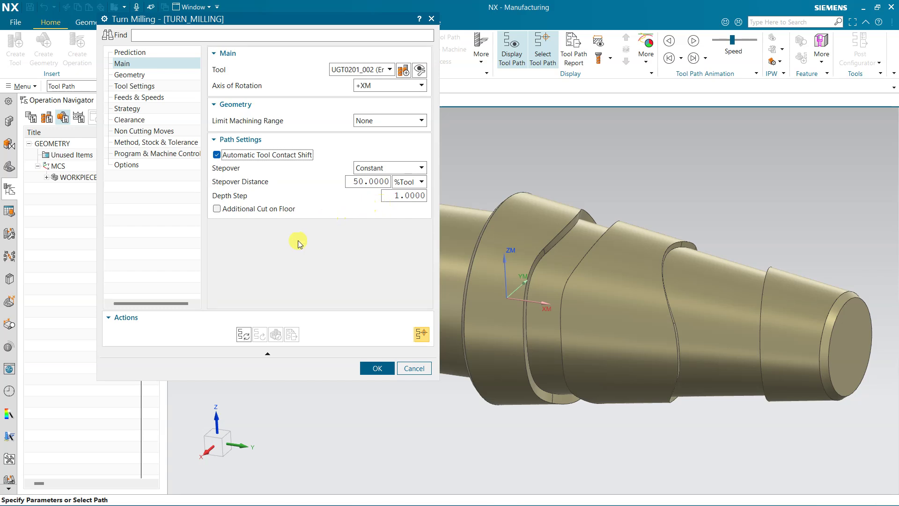
left_click(242, 334)
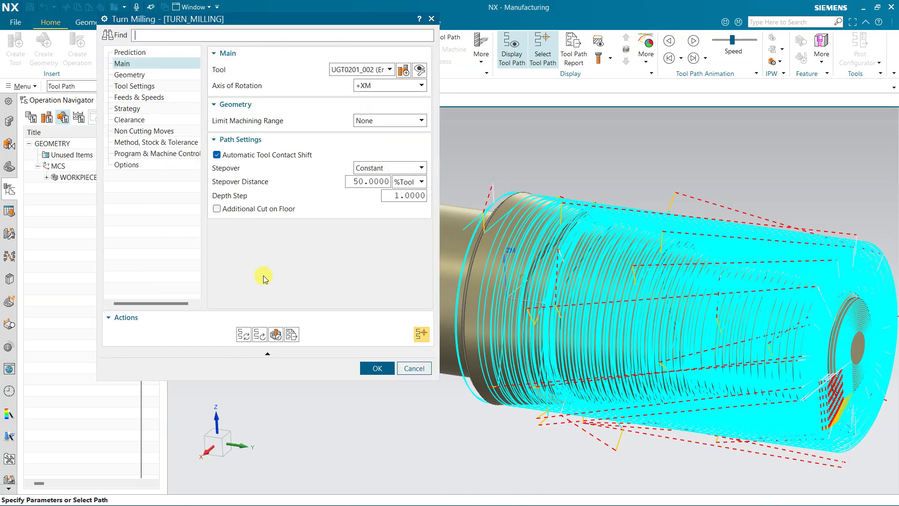
left_click(276, 334)
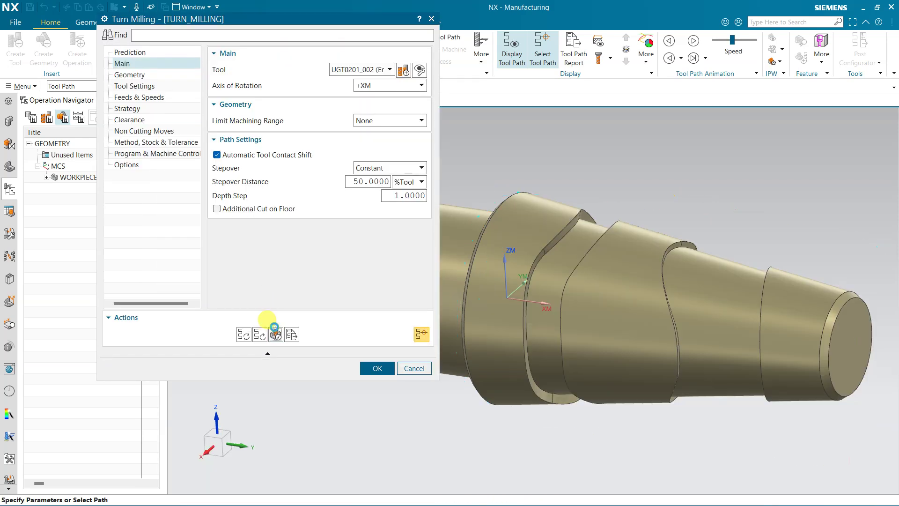
left_click(180, 452)
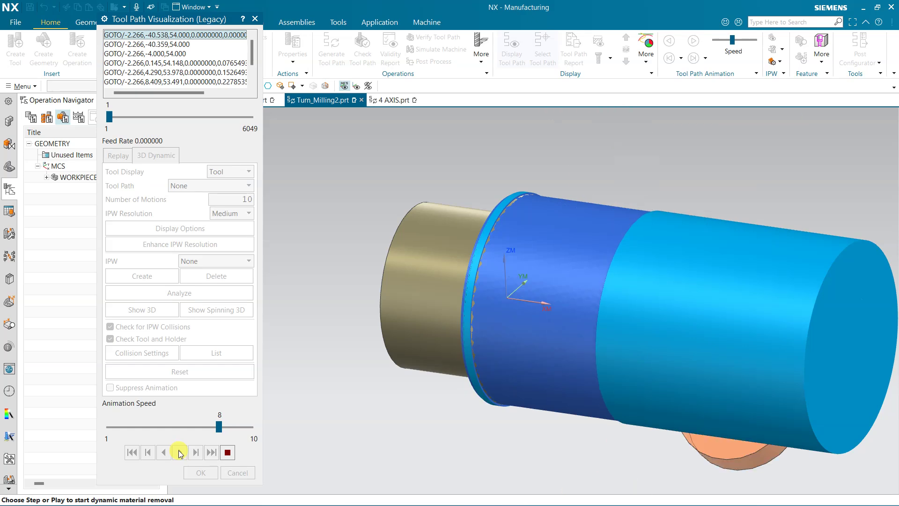
Run the simulation at animation speed 9, inspect the grooved cone, and close Tool Path Visualization.
left_click_drag(219, 426, 235, 427)
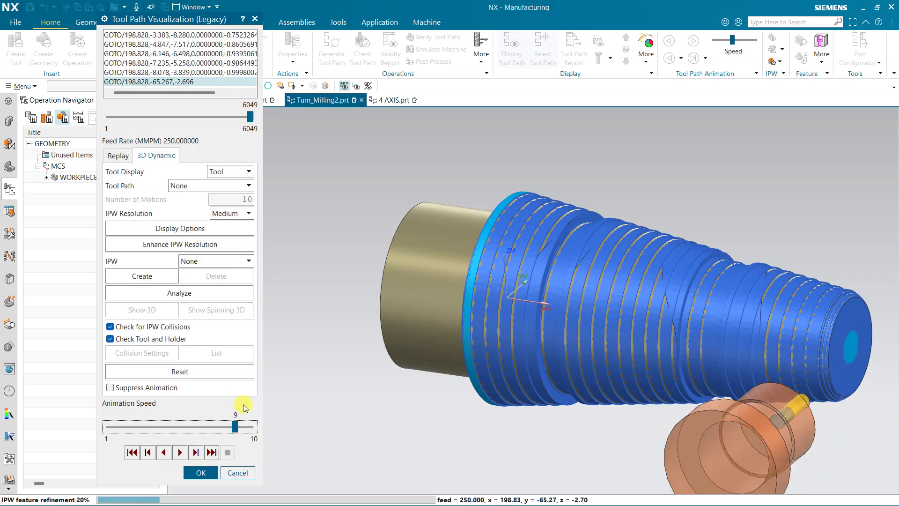
middle_click_drag(417, 374, 303, 432)
left_click(196, 473)
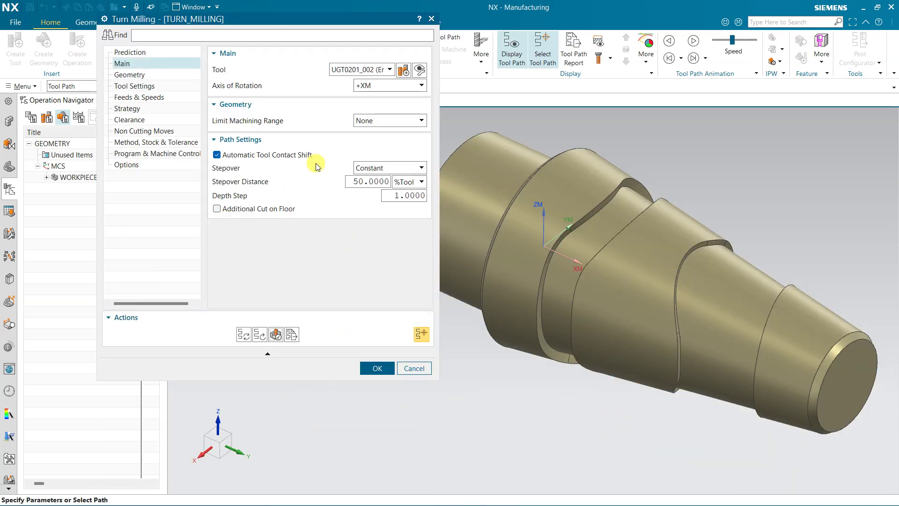
Confirm the TURN_MILLING operation and begin a new mill_rotary geometry group.
left_click(370, 377)
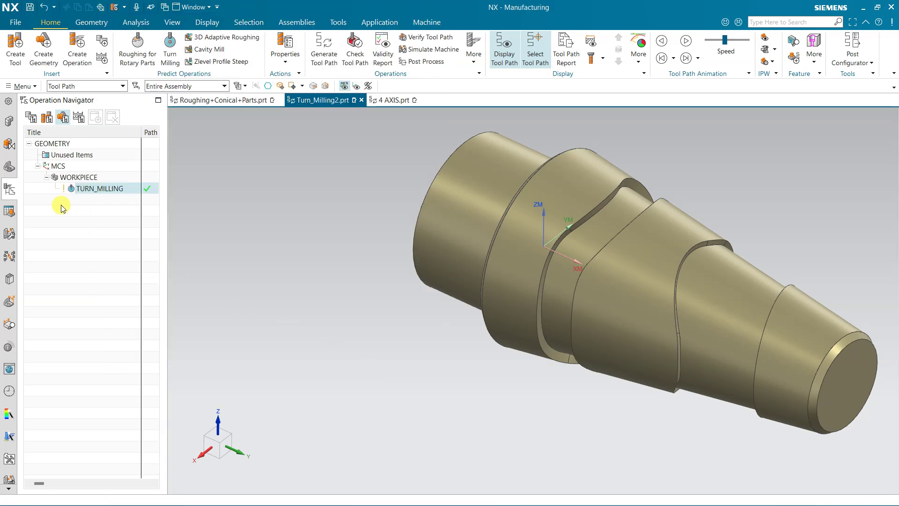
left_click(43, 47)
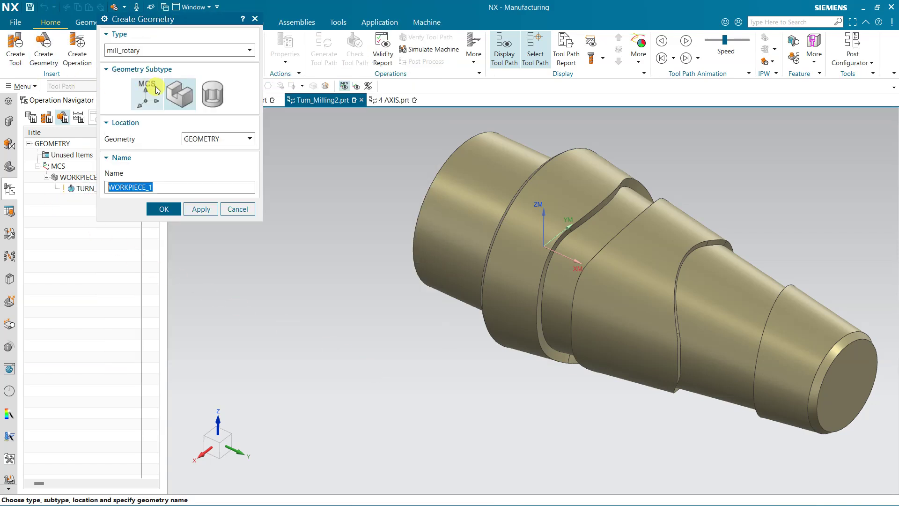
Create a Workpiece under the MCS with the shaft body as part geometry, hiding Extrude (14).
left_click(58, 167)
left_click(166, 210)
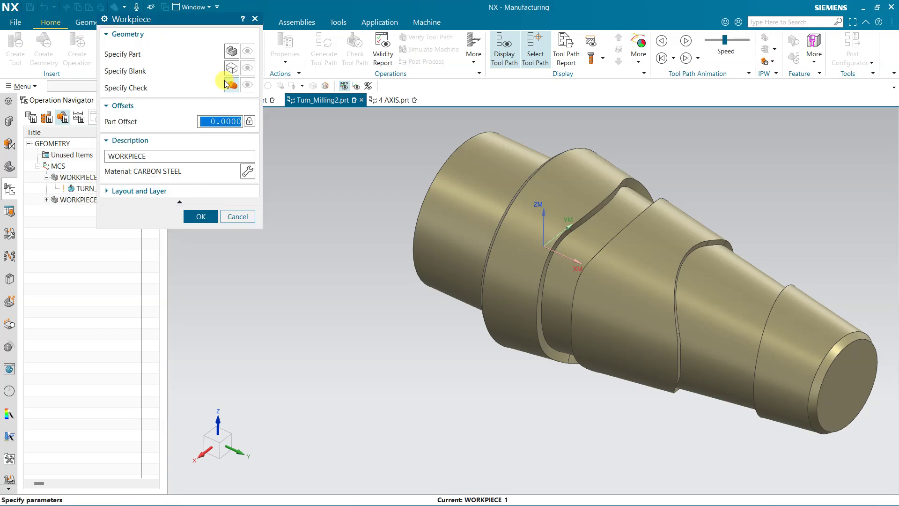
middle_click(470, 211)
left_click(463, 208)
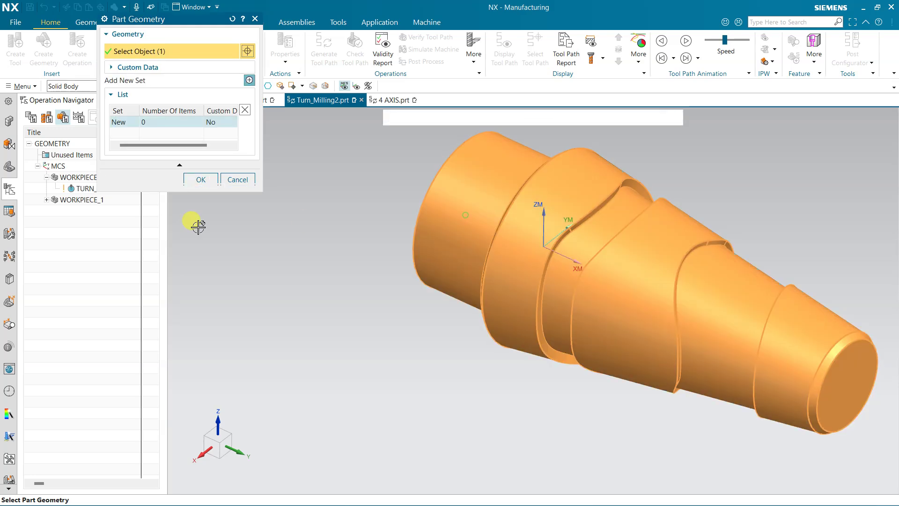
left_click(42, 338)
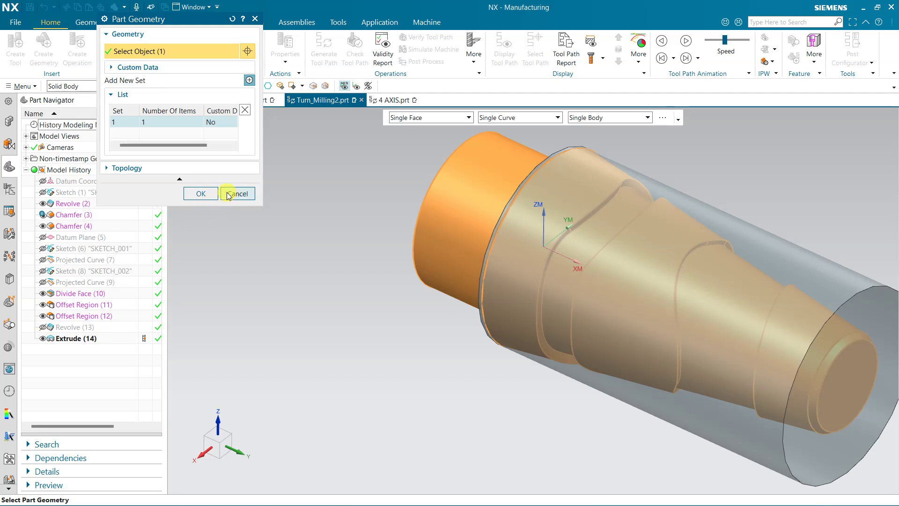
left_click(43, 338)
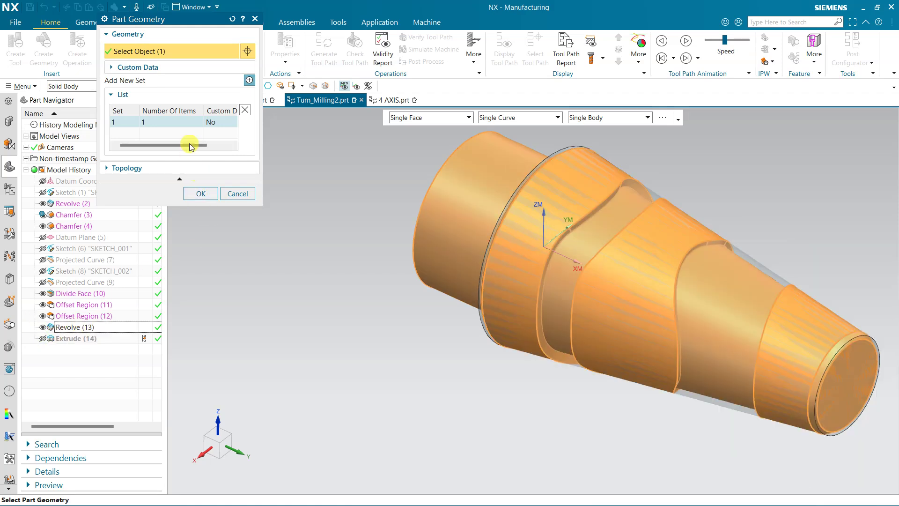
left_click(245, 111)
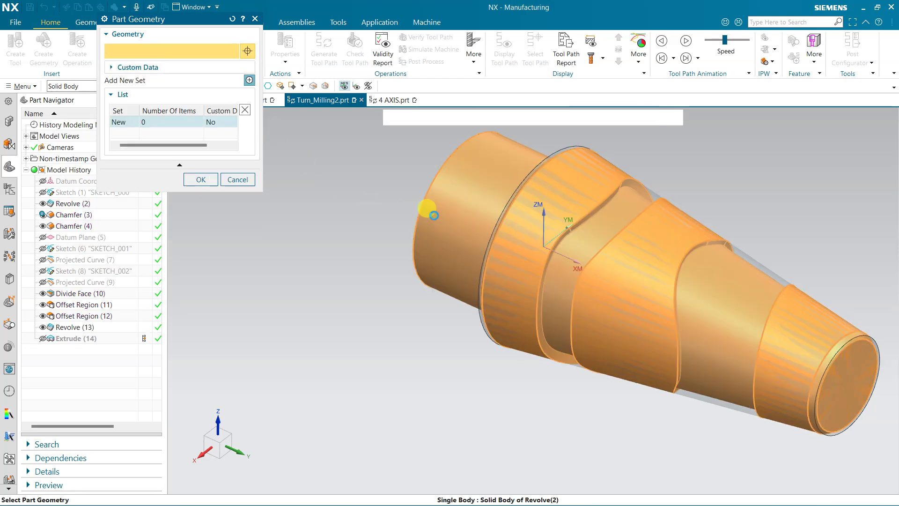
left_click(434, 215)
left_click(200, 194)
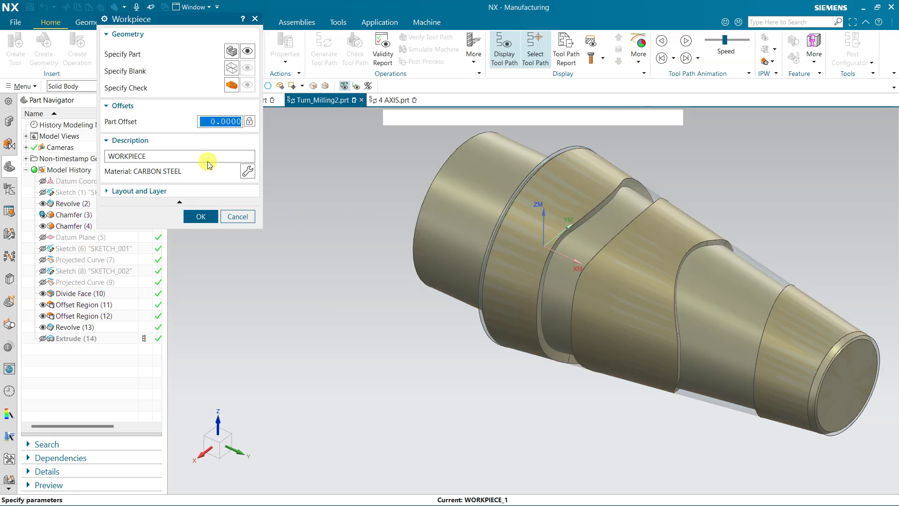
Assign the body as blank geometry and confirm WORKPIECE_1.
left_click(232, 68)
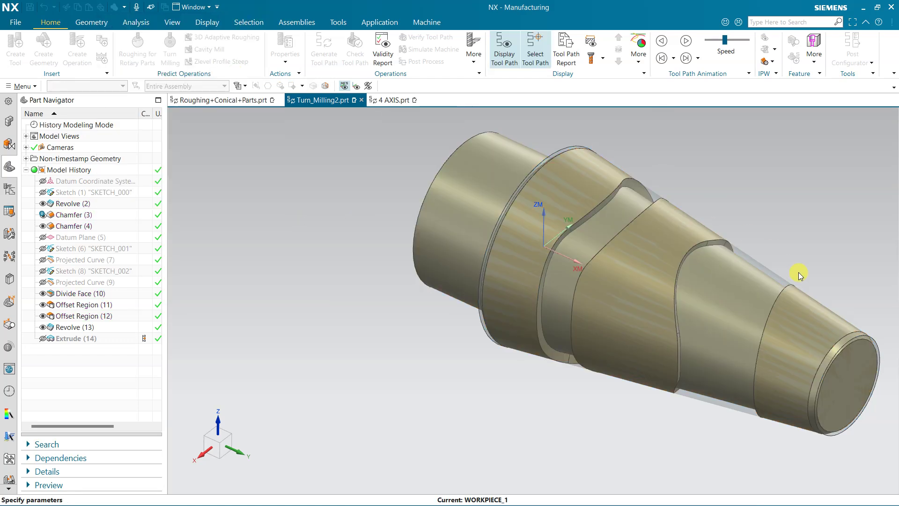
left_click(744, 258)
left_click(200, 224)
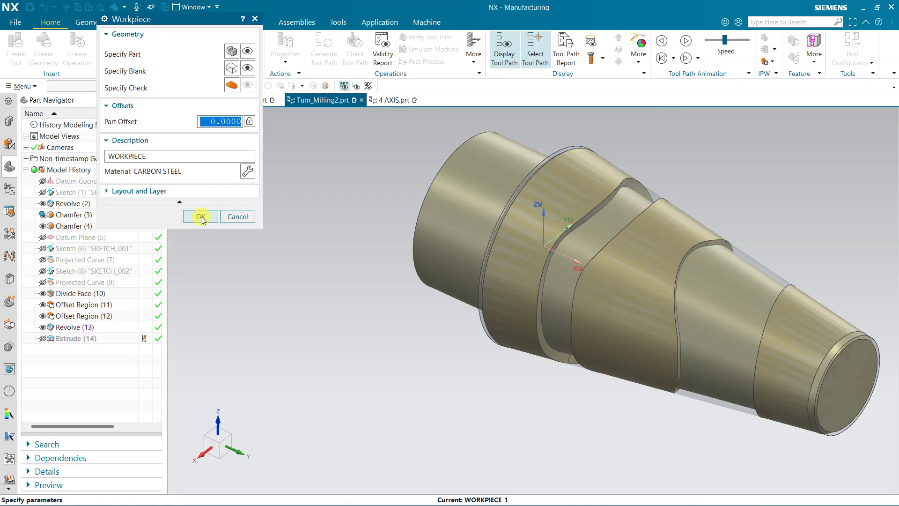
left_click(200, 216)
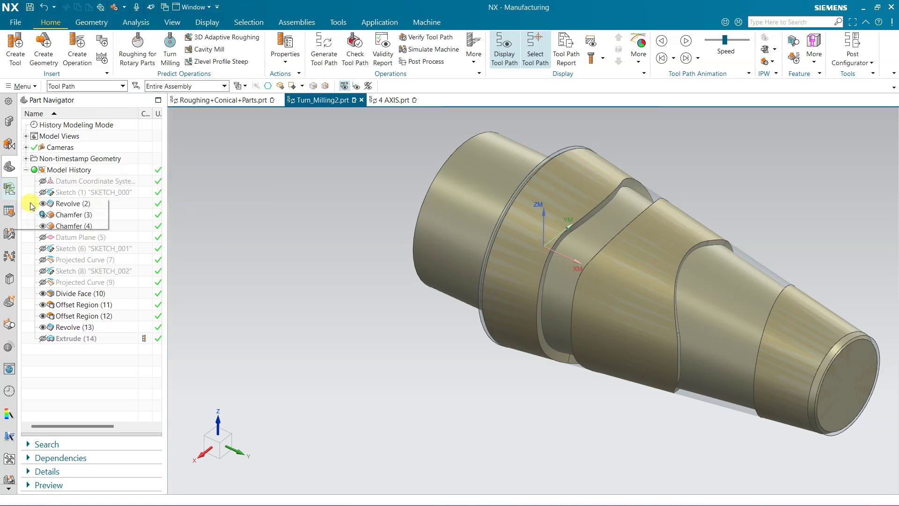
left_click(8, 189)
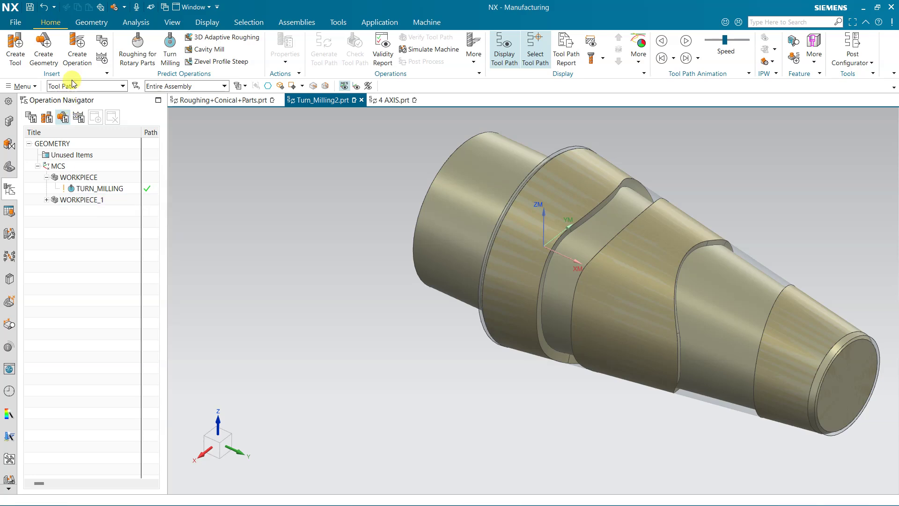
Create a mill_rotary Turn Milling operation on WORKPIECE_1 with rotation axis +XM.
left_click(77, 51)
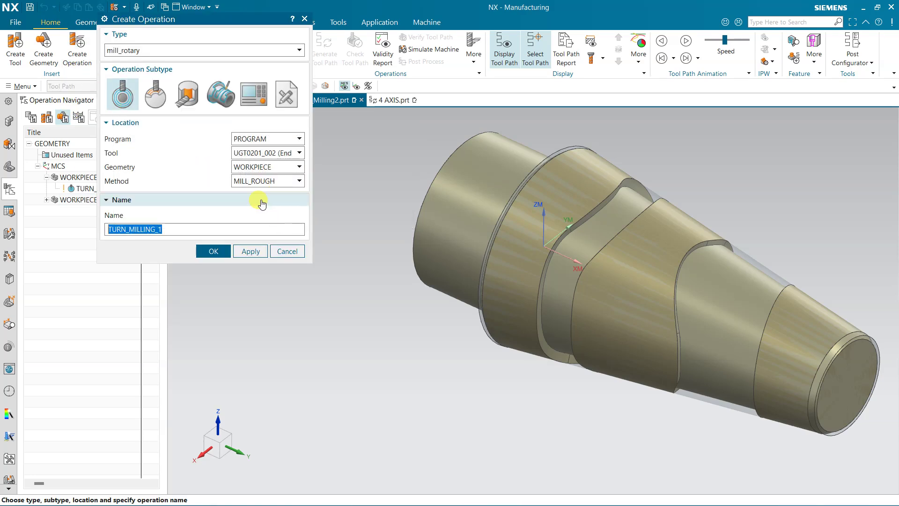
left_click(83, 199)
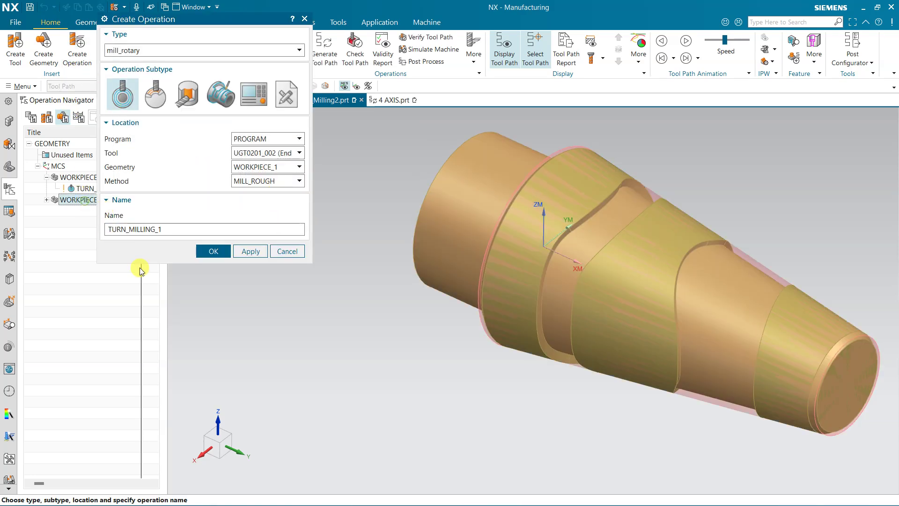
left_click(210, 252)
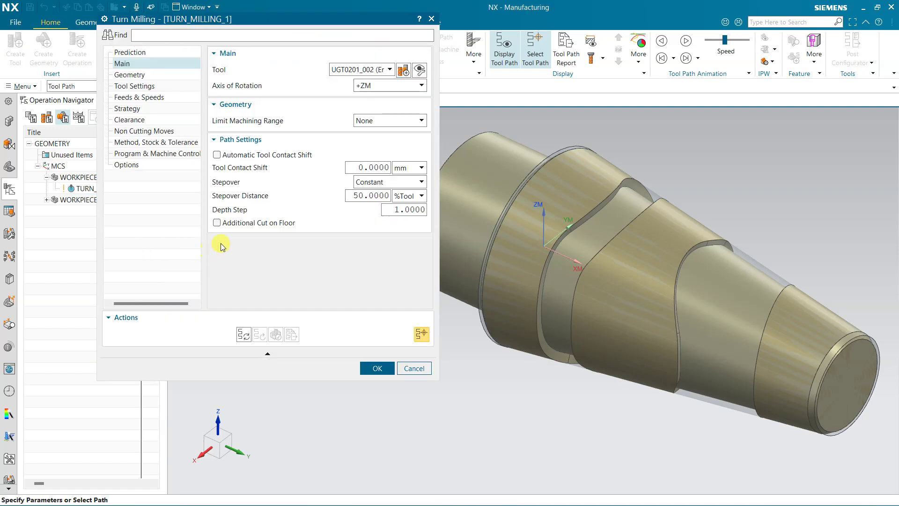
left_click(381, 87)
left_click(370, 98)
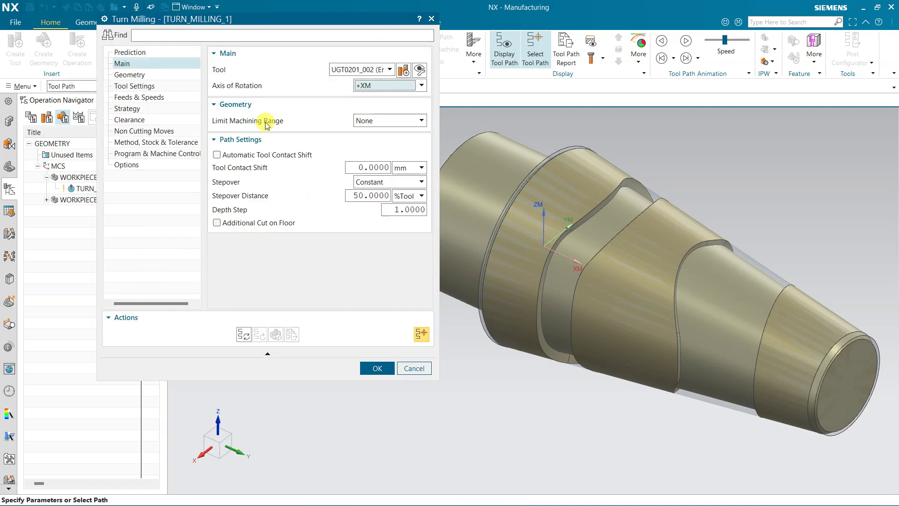
left_click(370, 122)
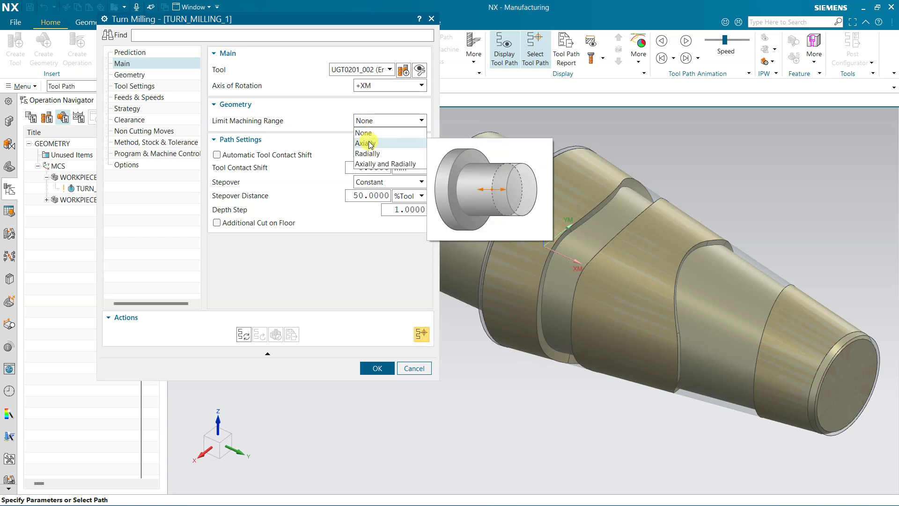
Limit the machining range axially, hiding Revolve (13), with the flange face as axial start.
left_click(371, 143)
left_click(323, 167)
middle_click_drag(491, 241, 551, 271)
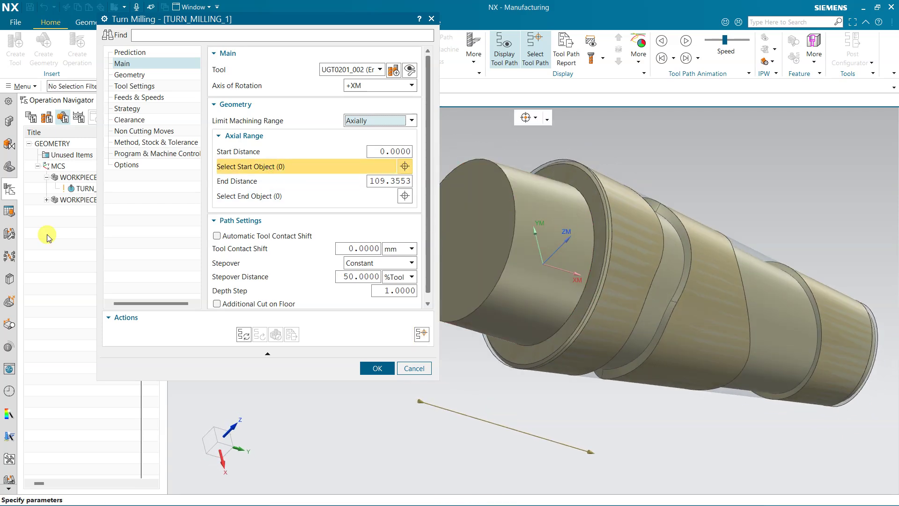
left_click(8, 172)
left_click(43, 327)
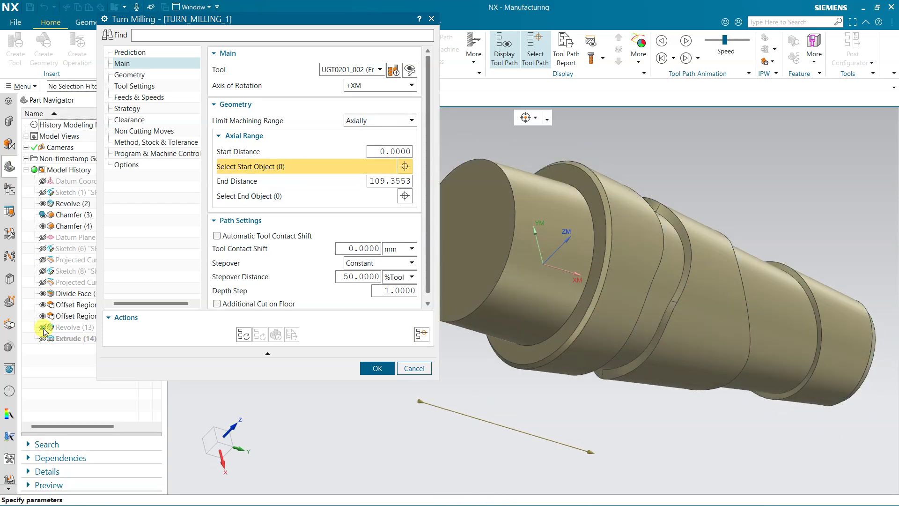
left_click(546, 176)
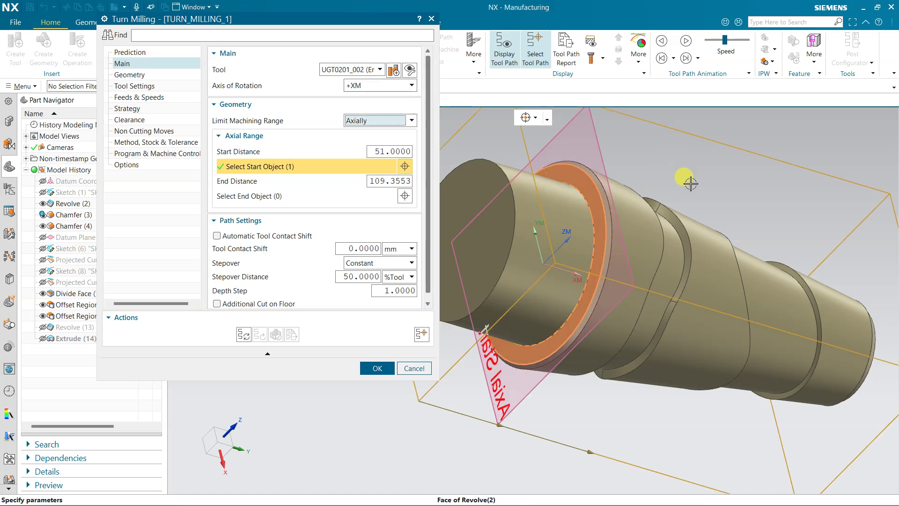
Set the shaft's end face as axial end, enable automatic tool contact shift, and generate.
left_click(405, 195)
middle_click_drag(773, 253, 843, 331)
left_click(800, 310)
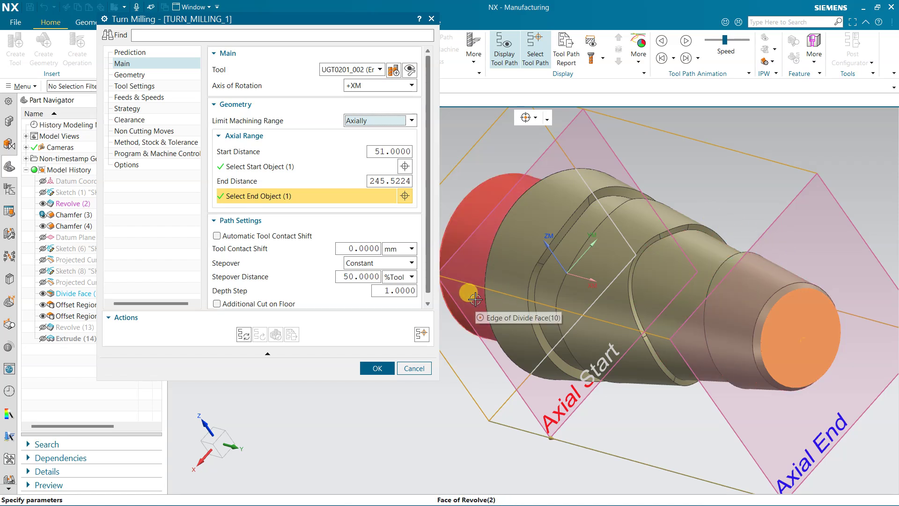
middle_click_drag(482, 323, 544, 281)
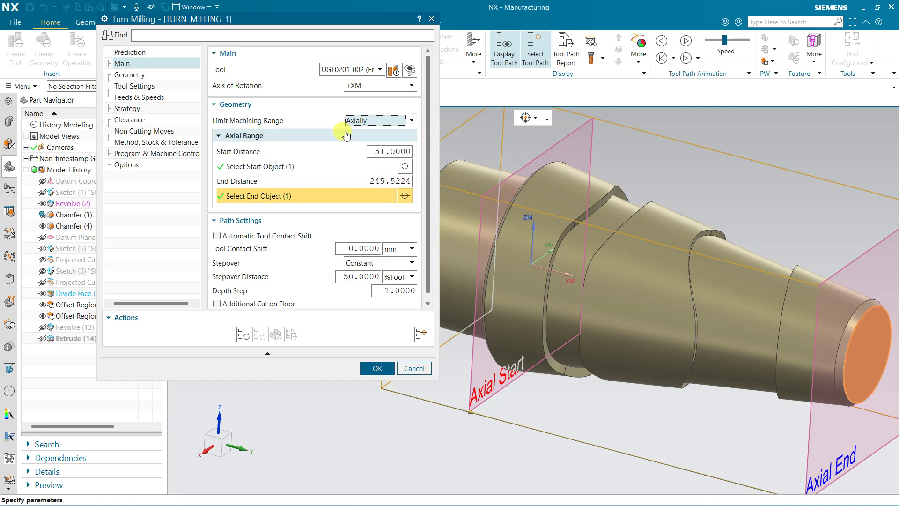
left_click(287, 239)
left_click(243, 334)
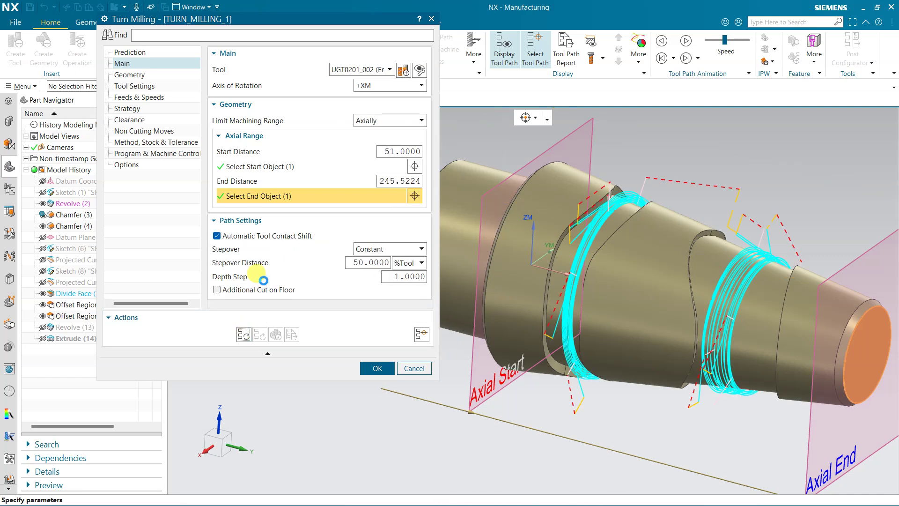
Inspect the TURN_MILLING_1 toolpath, then play its 3D Dynamic material-removal simulation.
middle_click(261, 300)
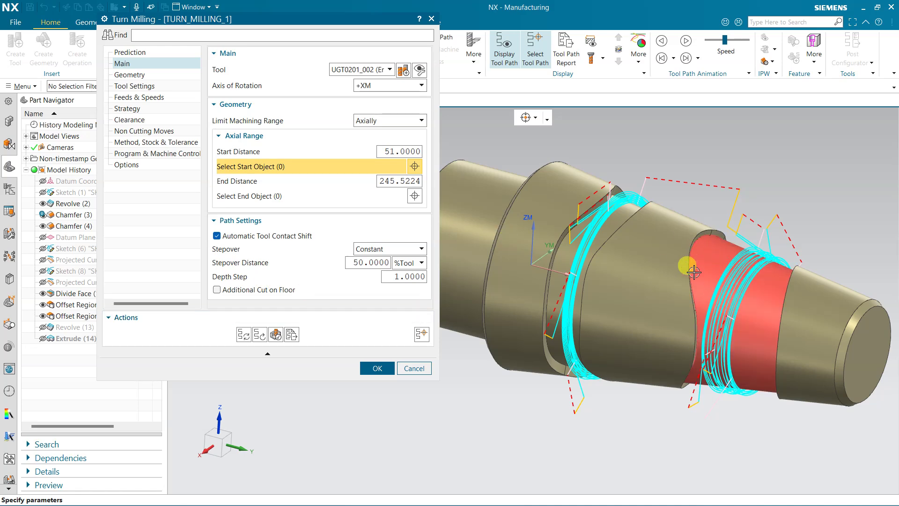
middle_click_drag(716, 322, 778, 391)
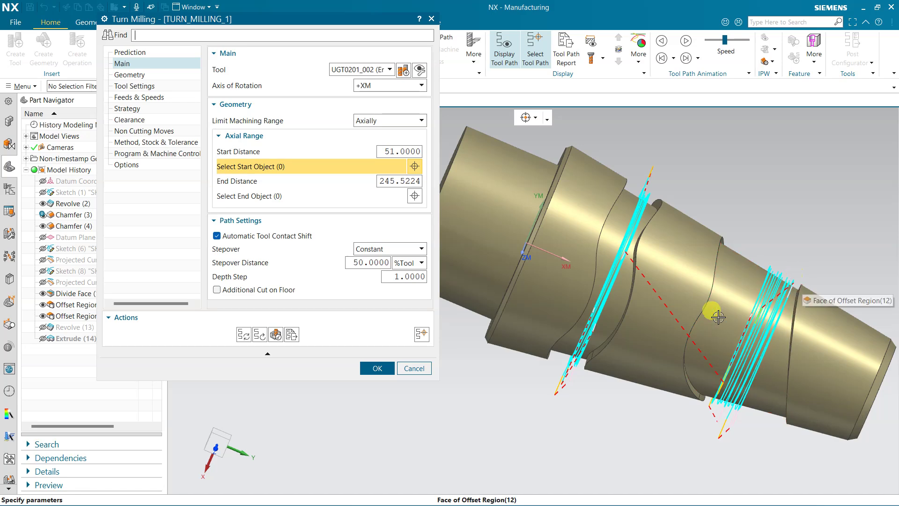
middle_click_drag(648, 310, 571, 264)
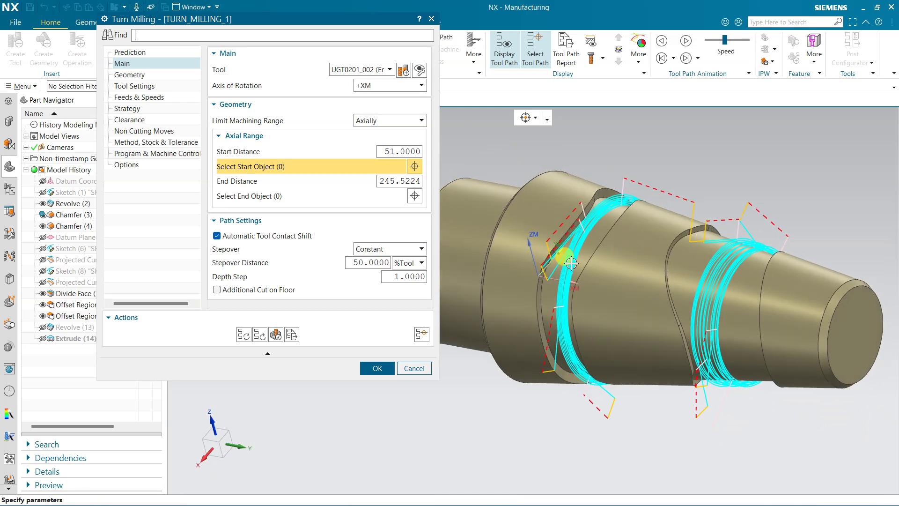
left_click(276, 335)
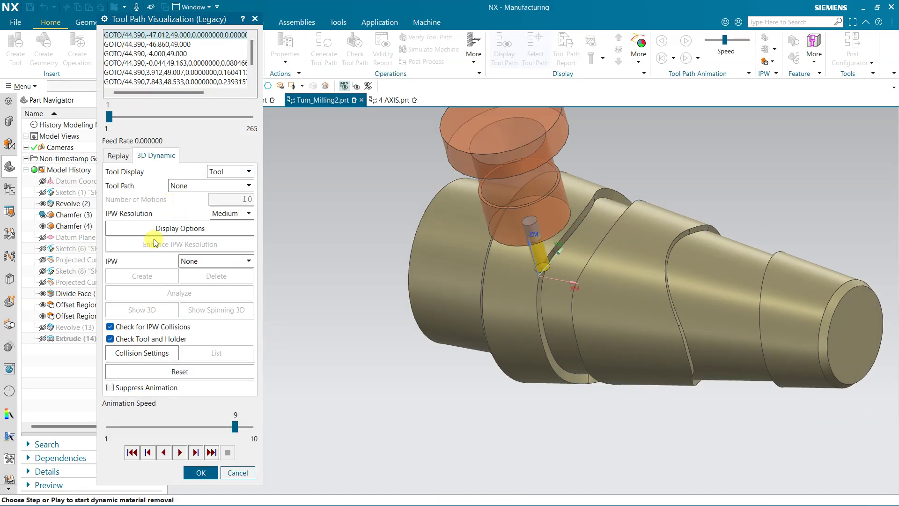
left_click(181, 452)
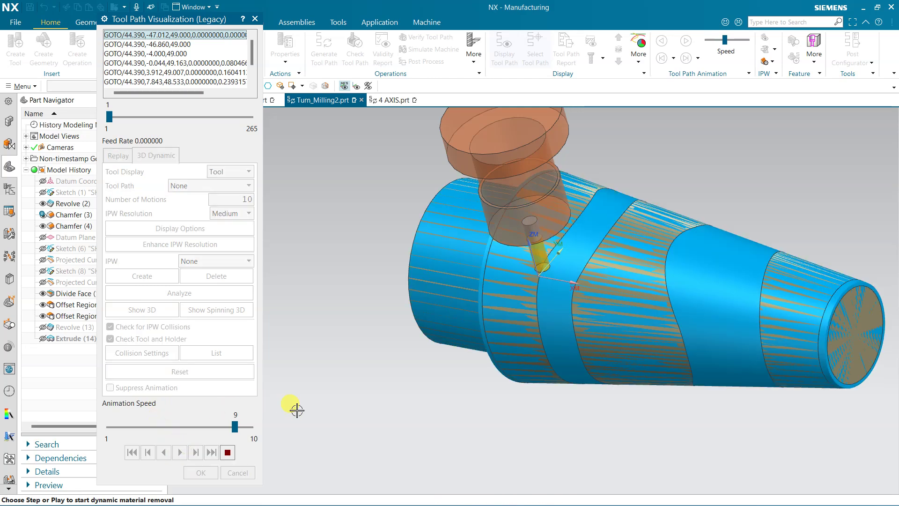